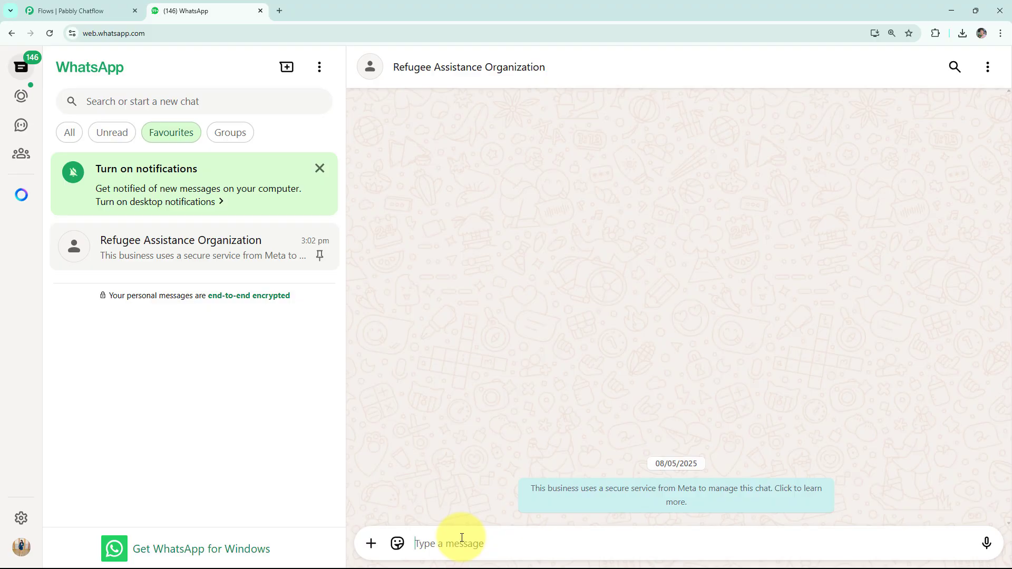
Step: Send "Hello" to the Refugee Assistance Organization chatbot and choose Housing Support from its reply options
text(Hello)
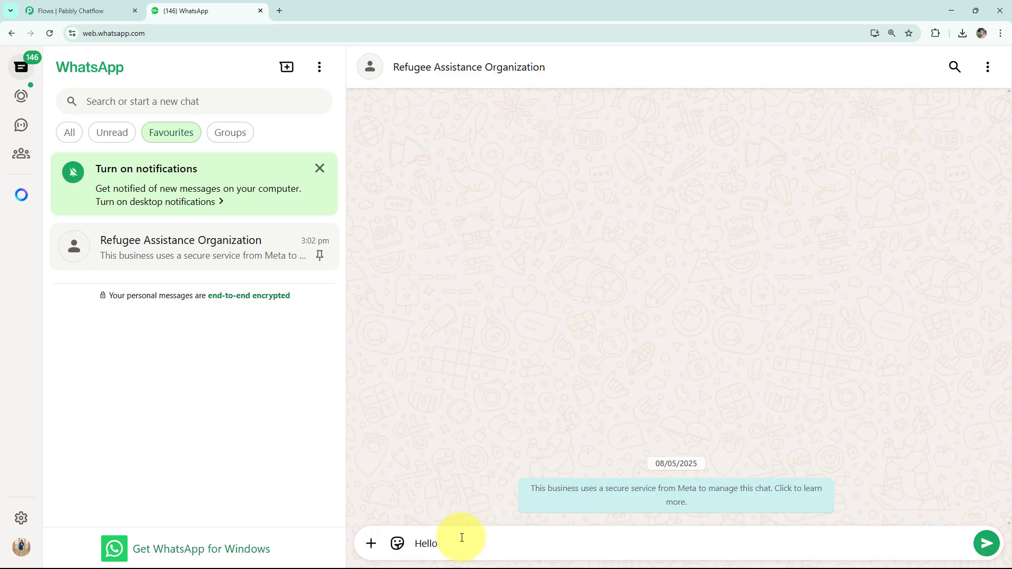
key(Return)
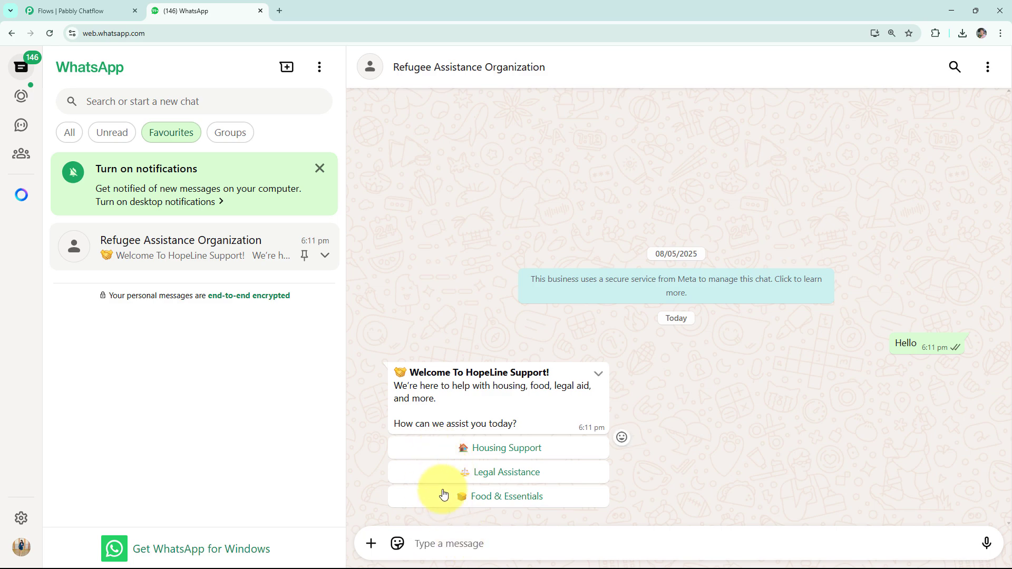
click(449, 447)
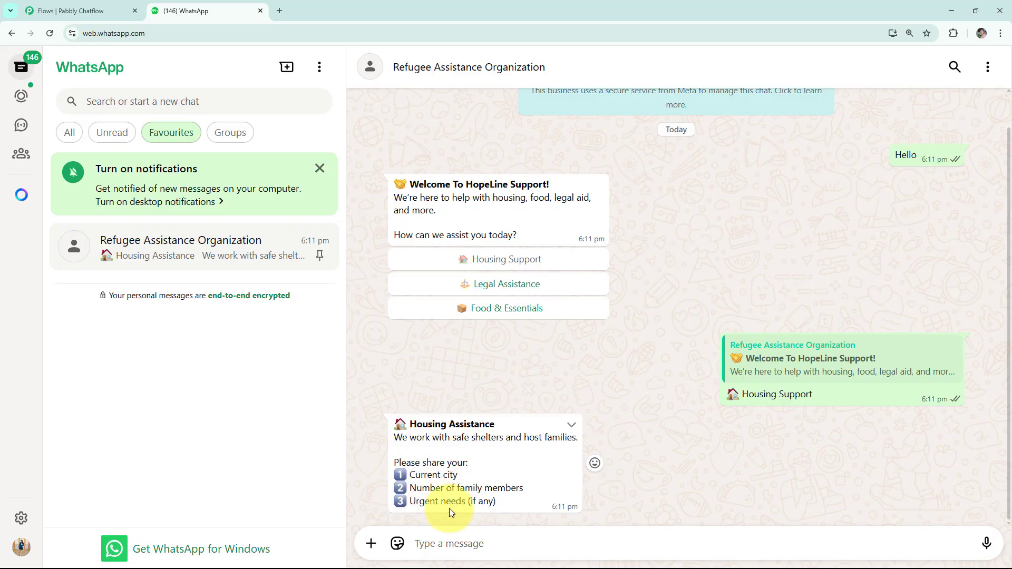
Step: Answer the housing questions with a message giving 1️⃣ Mumbai as the city and 2️⃣ 3 as the number of family members
click(451, 543)
text(1️⃣Mumbai 2️⃣3)
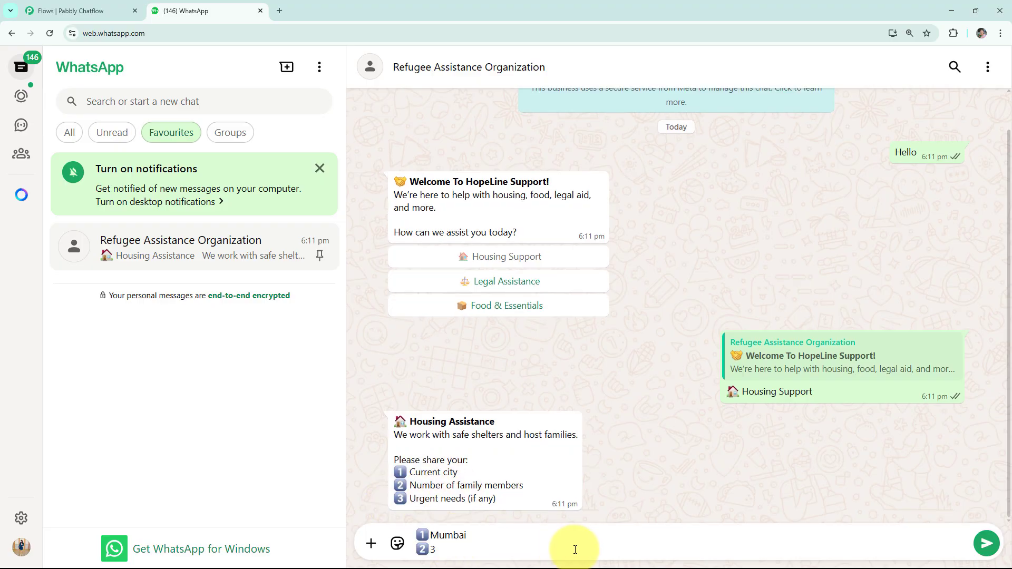
click(986, 543)
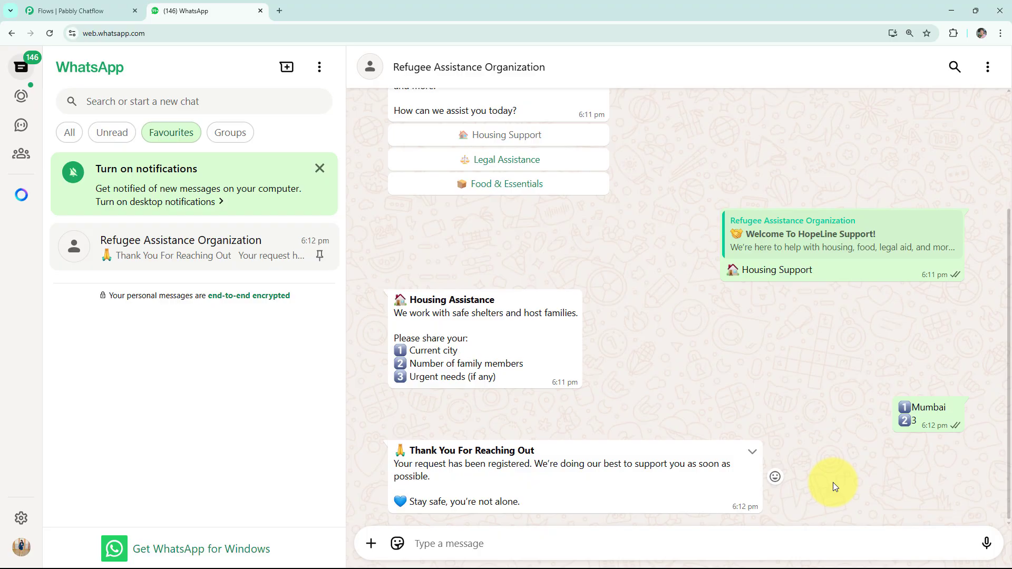
Step: Choose Legal Assistance from the welcome message and send "My family members are missing." as the situation
click(530, 161)
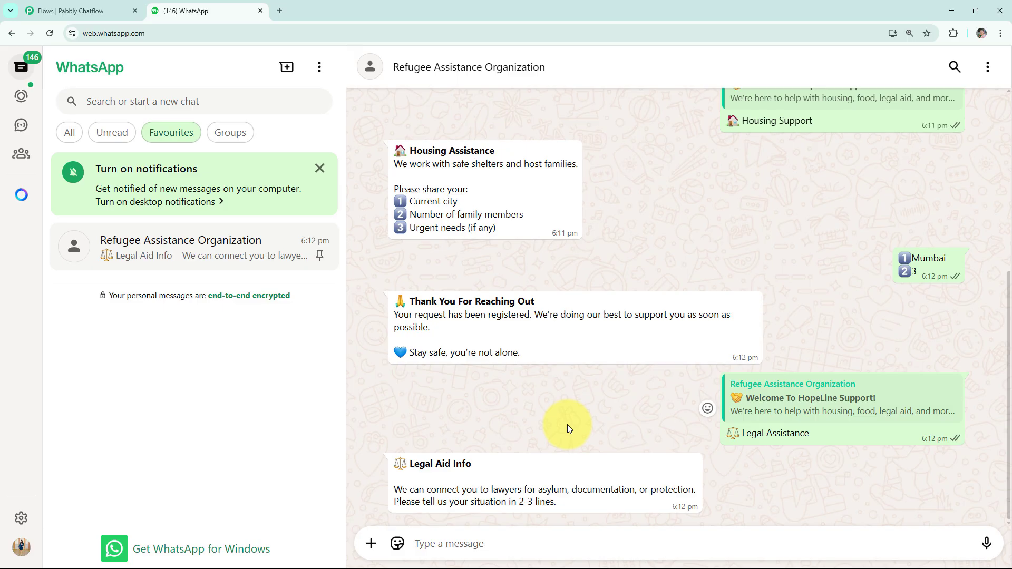
text(My family members are missing.)
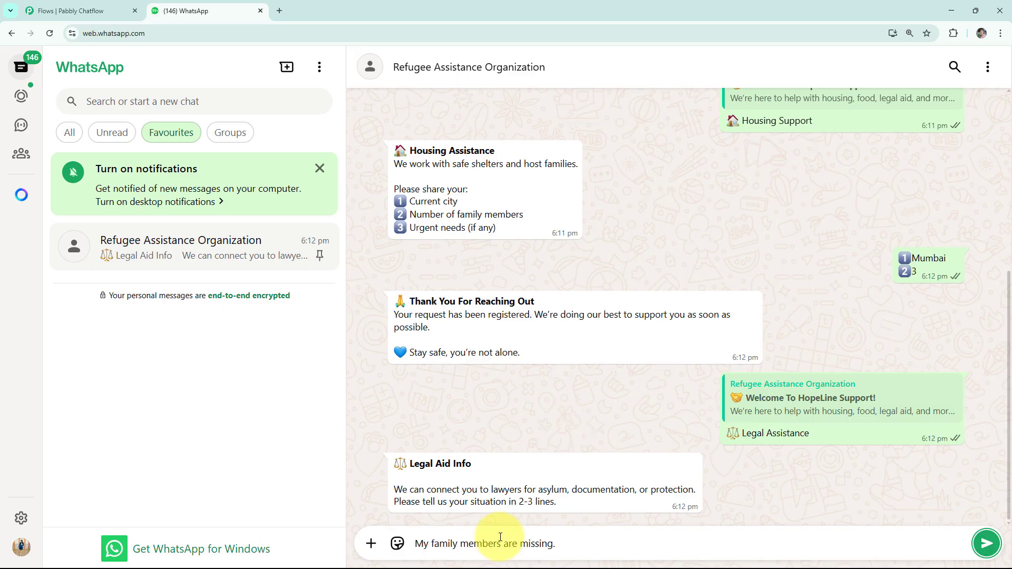
key(Return)
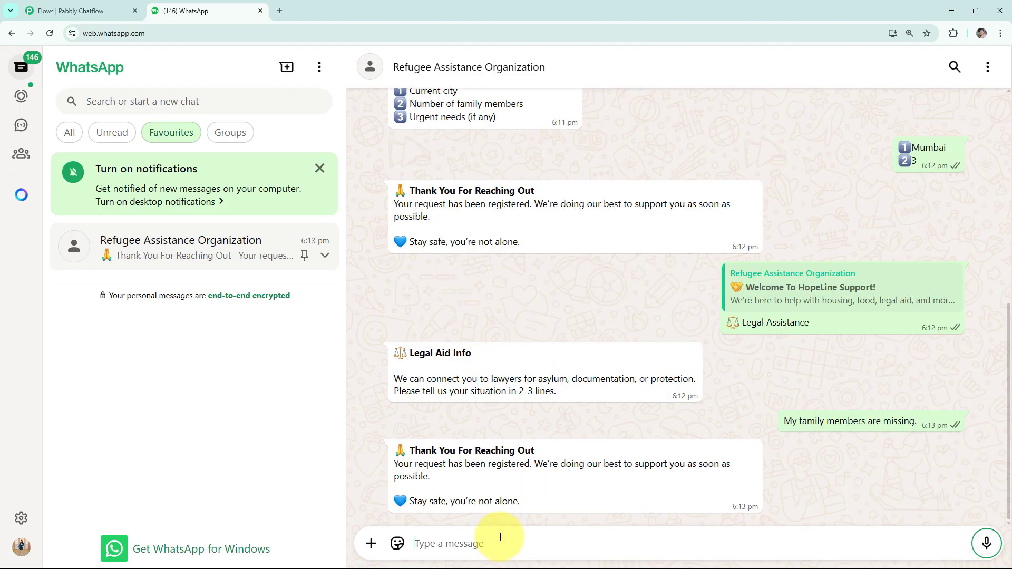
Step: Choose Food & Essentials from the welcome message and ask to be connected with a caseworker
scroll(558, 455, up, 5)
click(501, 187)
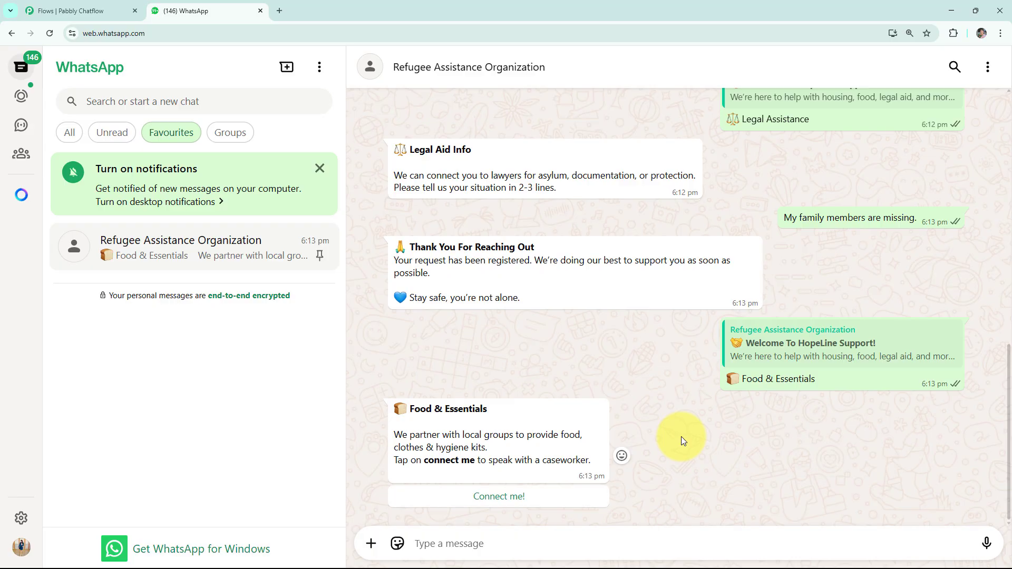
click(515, 495)
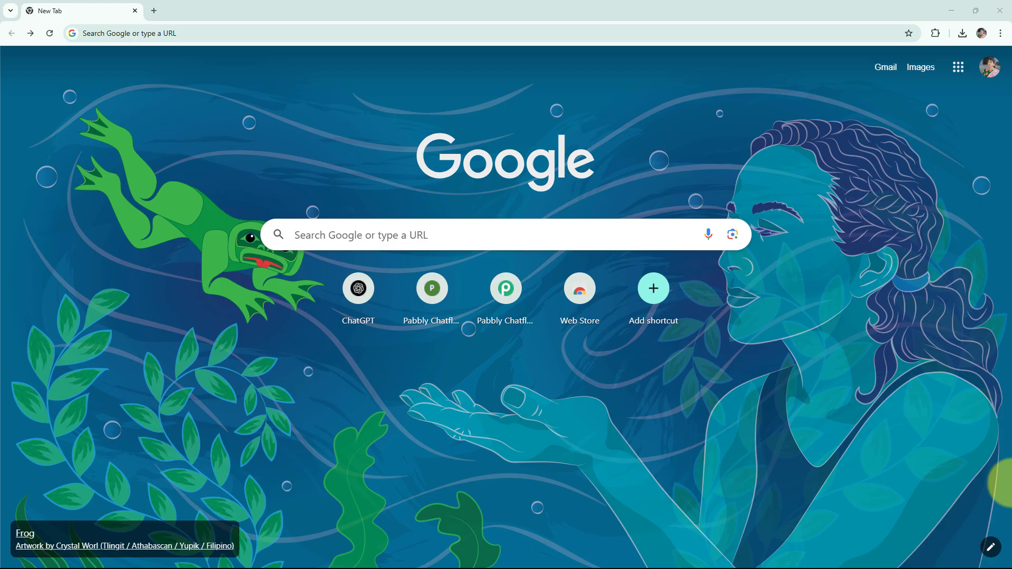
Step: Go to pabbly.com/chatflow and sign in to access the Pabbly Chatflow application
click(169, 35)
text(pabbly.com/chatflow)
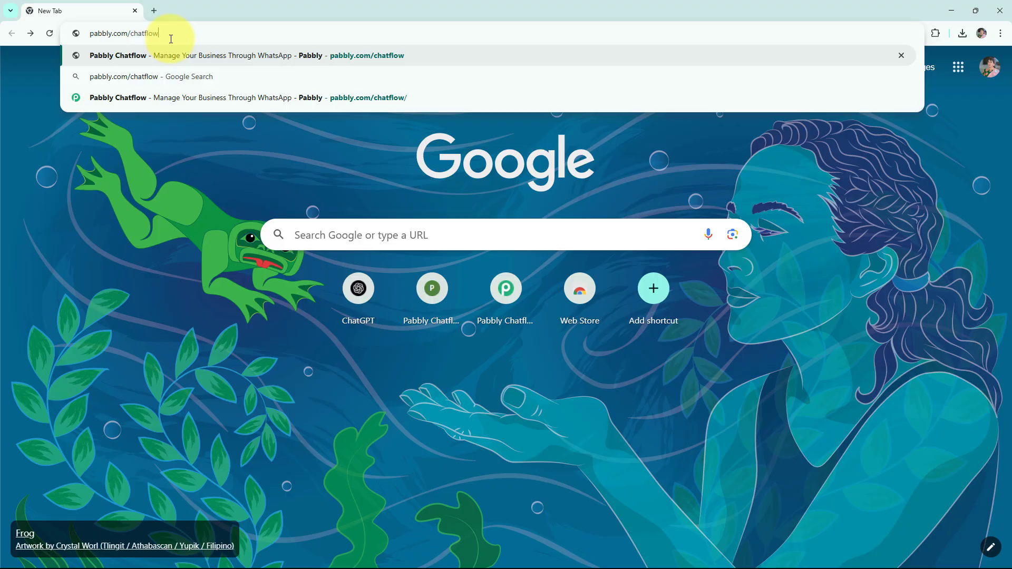
key(Return)
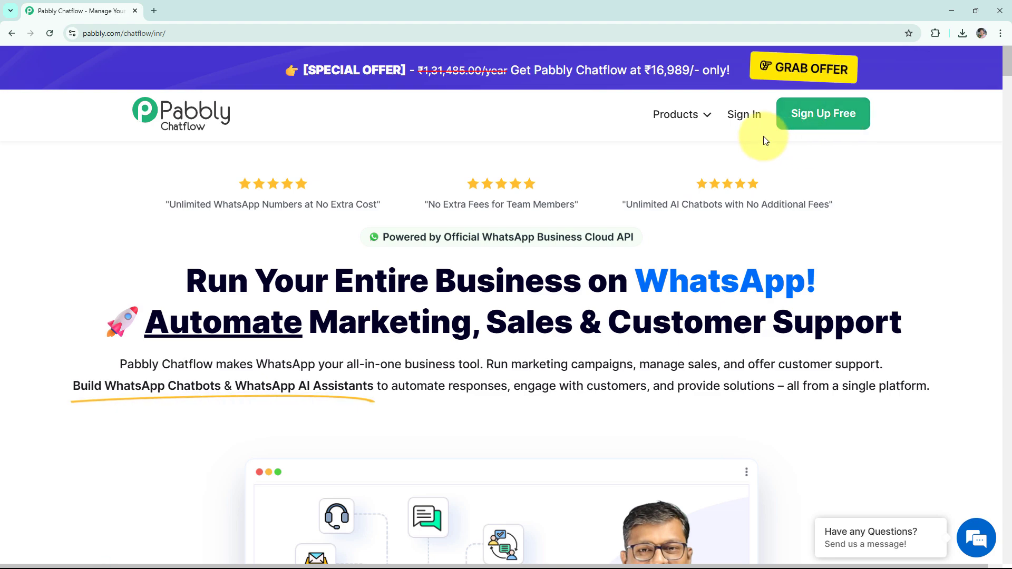
click(745, 116)
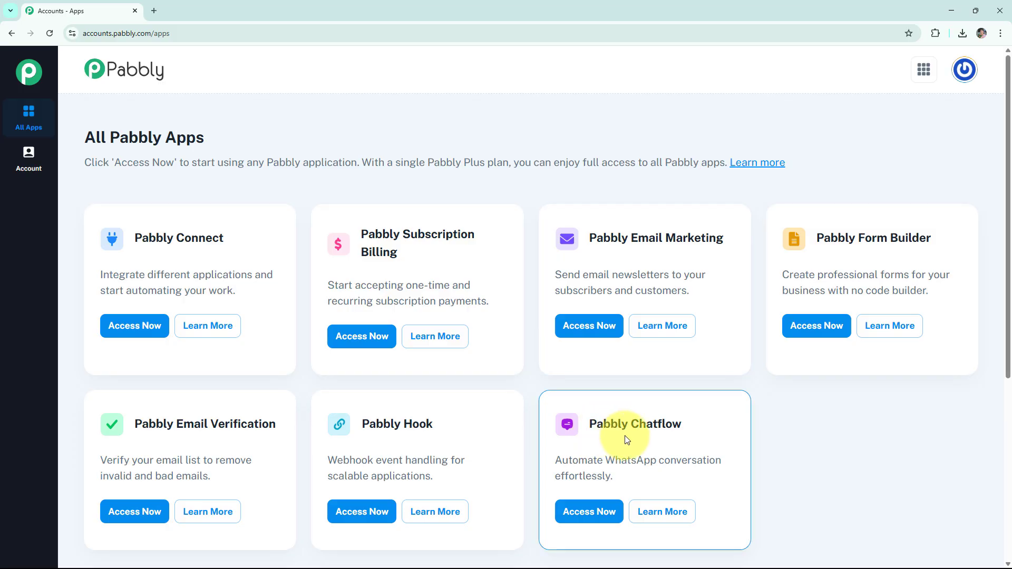
click(586, 512)
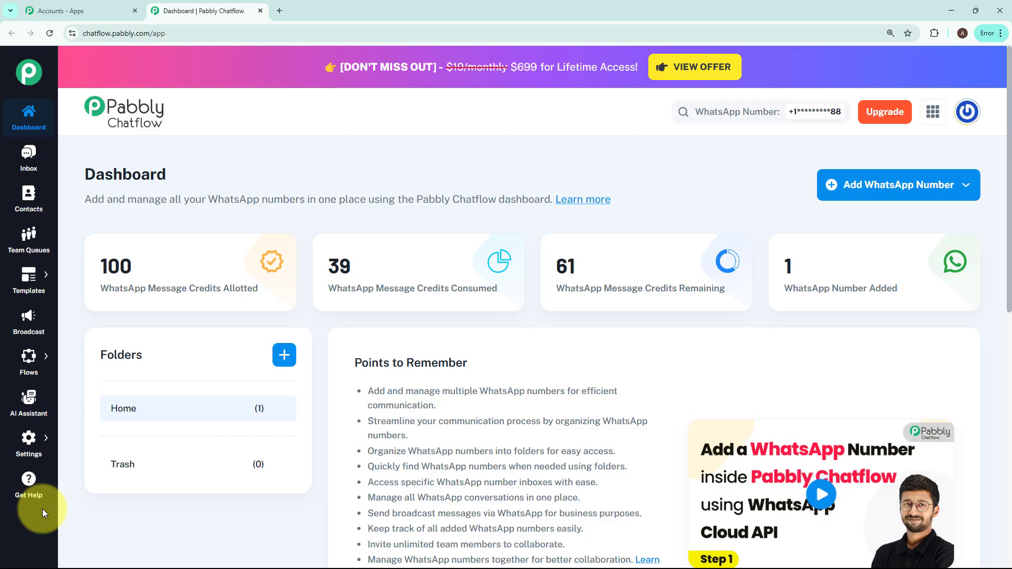
Step: Review the Manual Token Connect form for adding a WhatsApp number and close it without filling it in
click(858, 194)
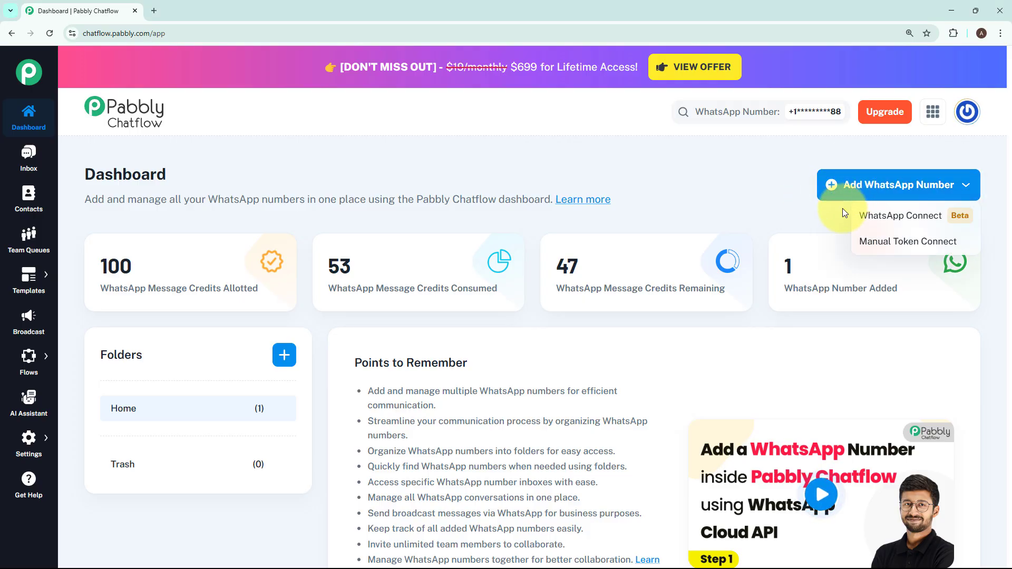
click(883, 242)
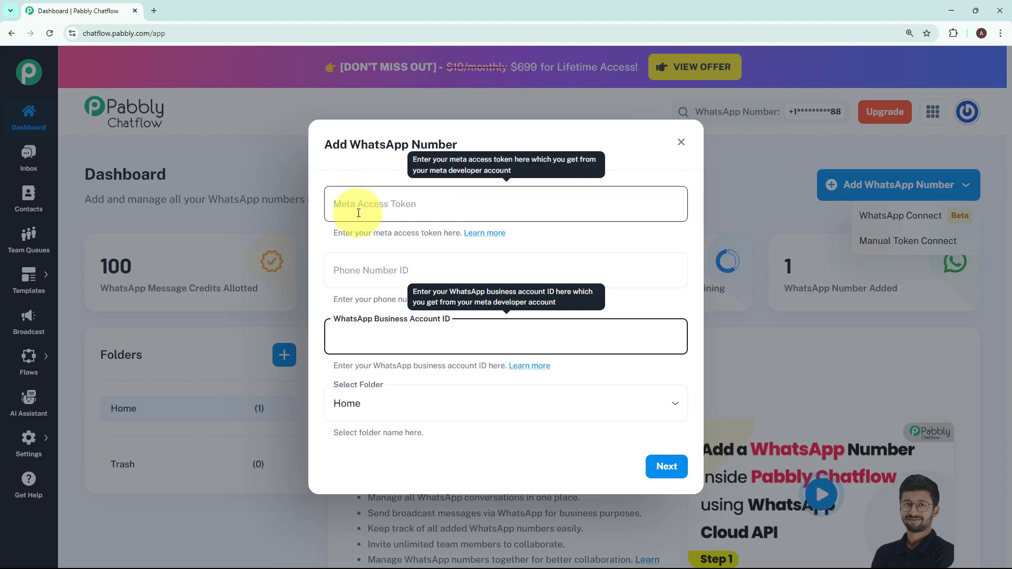
click(602, 234)
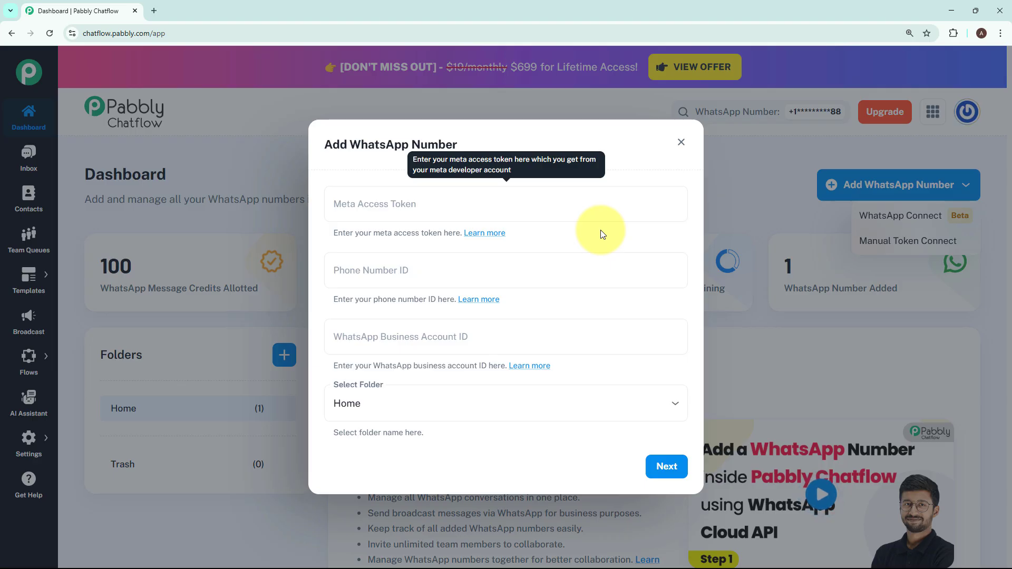
click(479, 202)
click(223, 235)
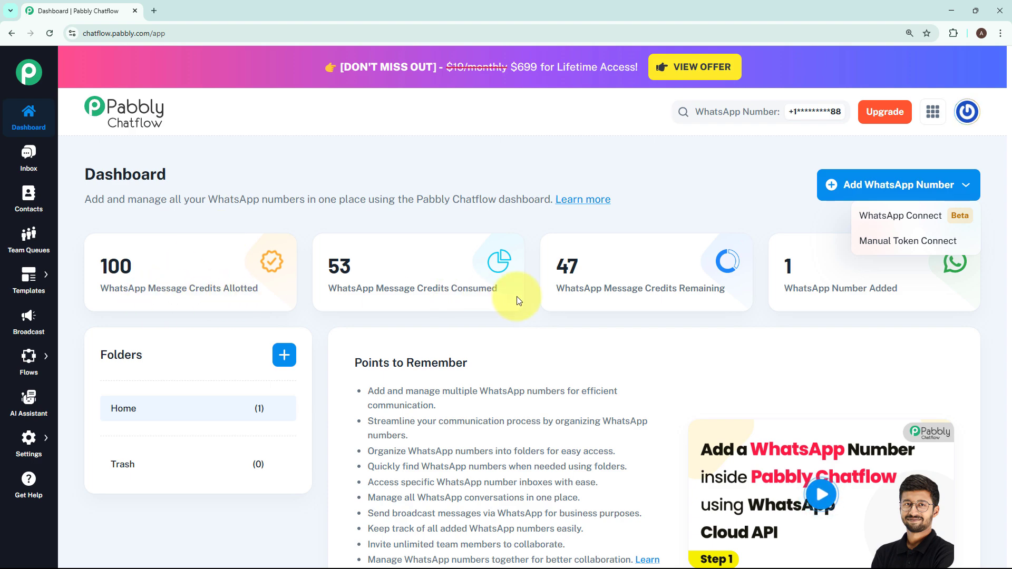
click(809, 296)
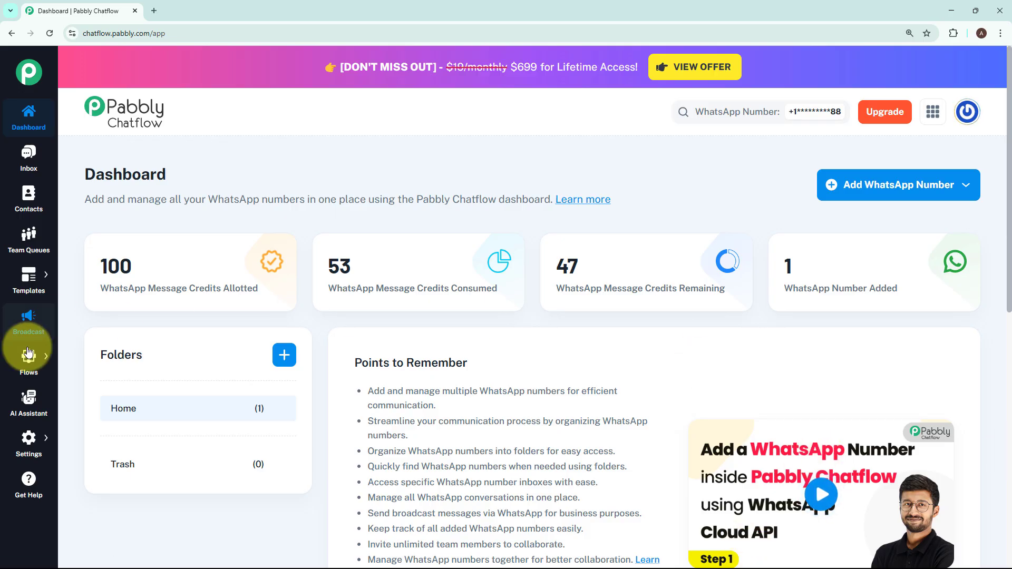
Step: Open the Flow Builder page and add a new flow
mouse_move(22, 355)
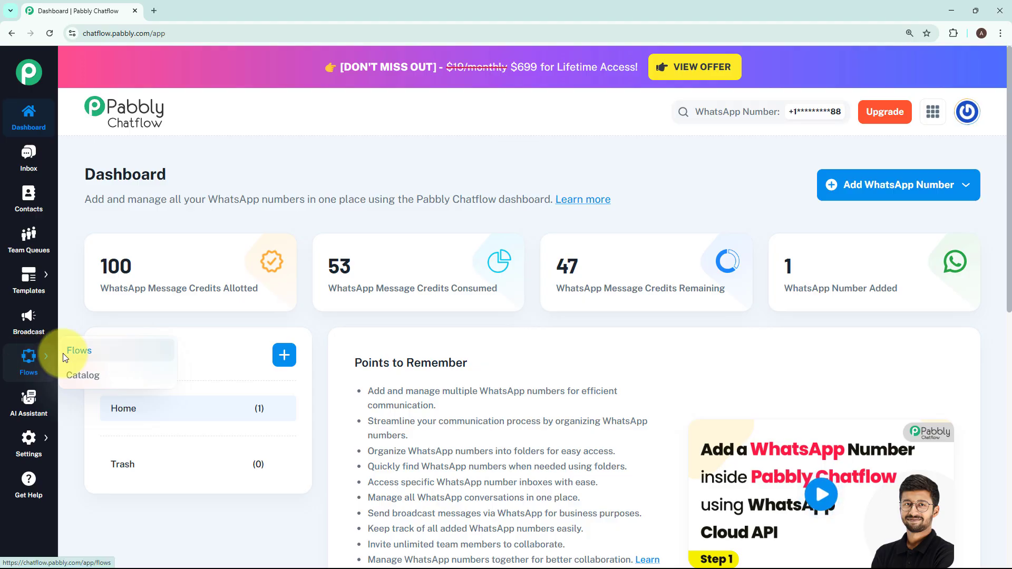
click(62, 353)
drag(85, 121, 202, 116)
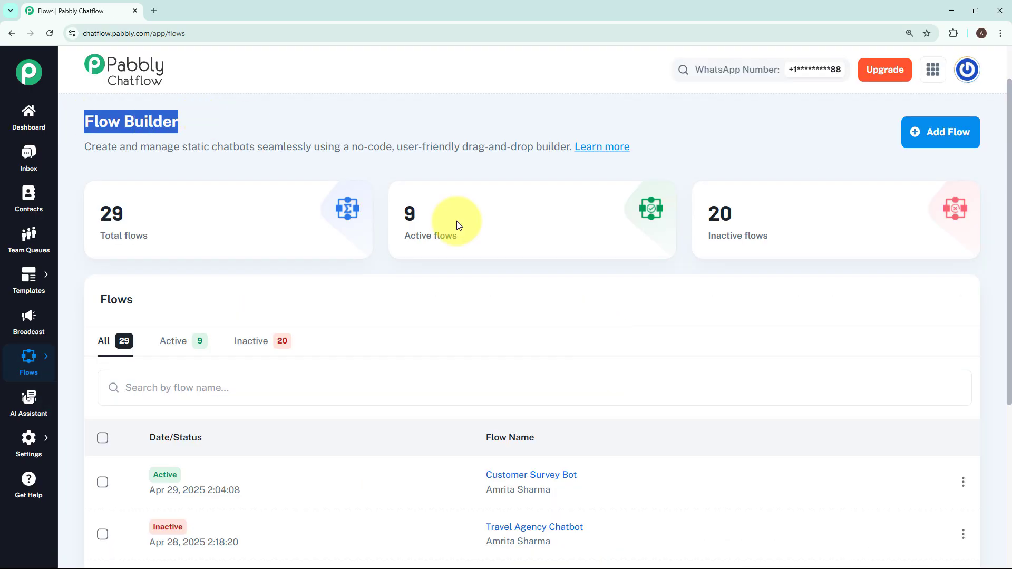
click(603, 288)
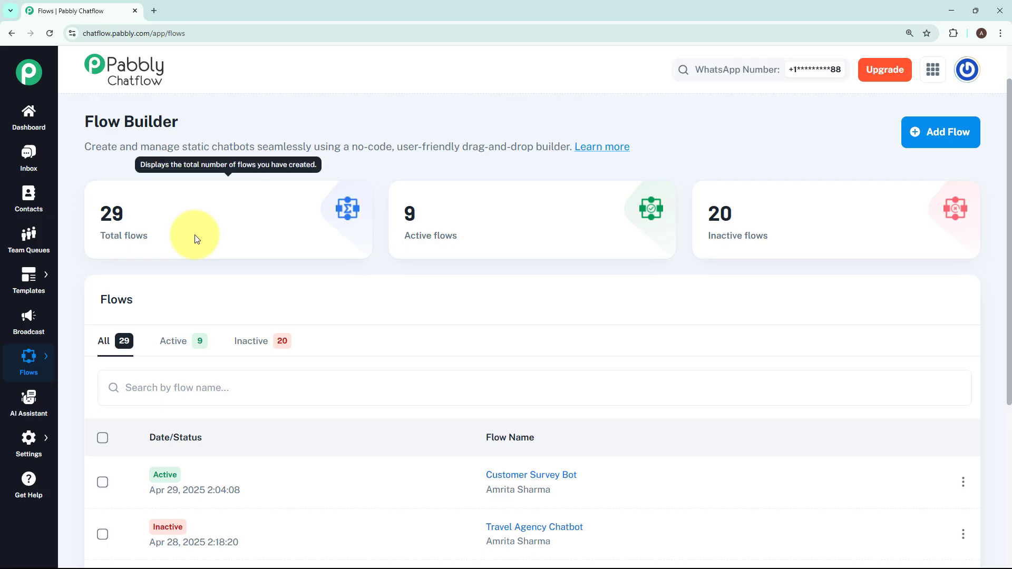
mouse_move(810, 240)
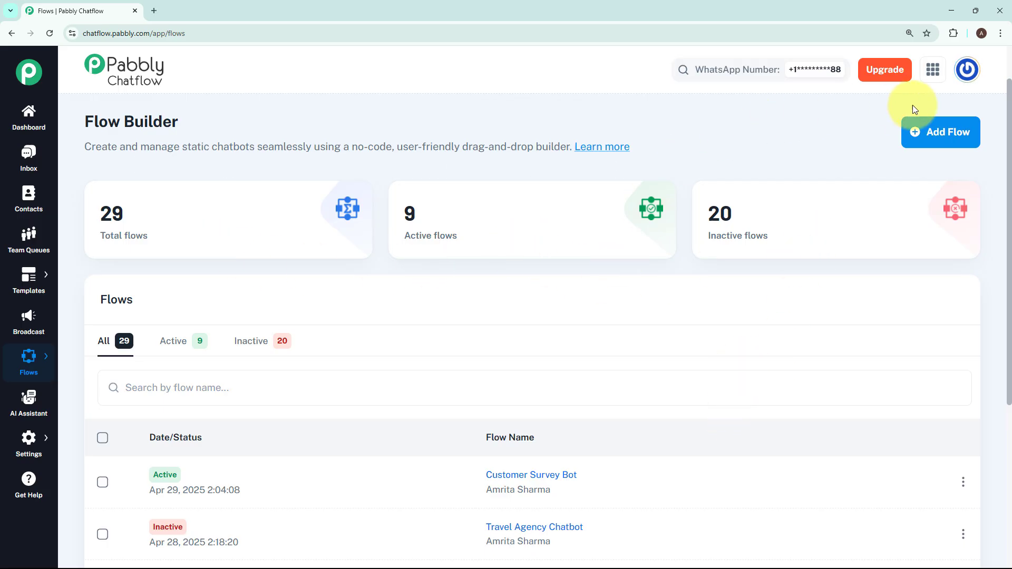
click(930, 134)
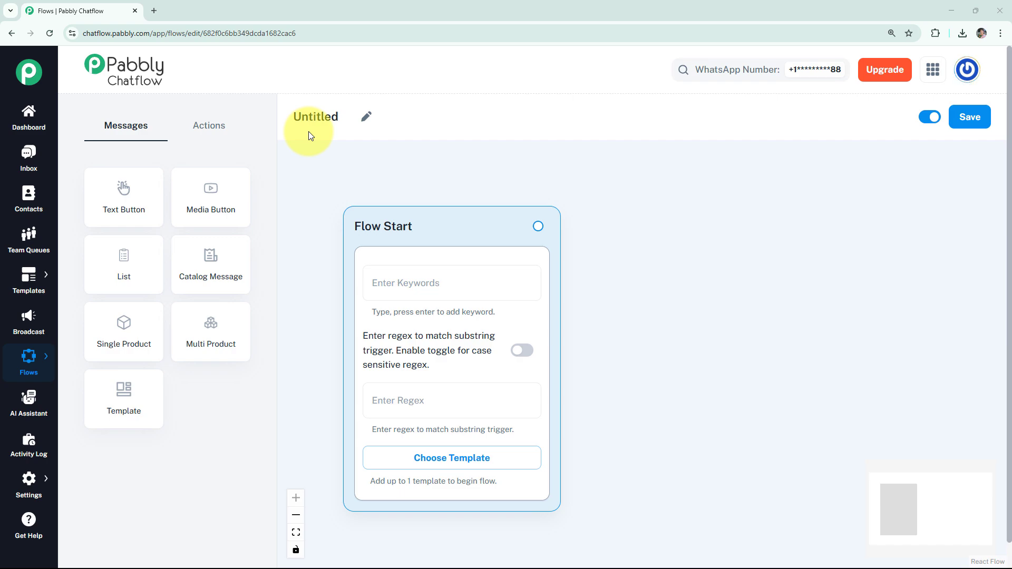
Step: Rename the untitled flow as "WhatsApp Chatbot for Refugee Assistance Organization"
click(367, 116)
drag(357, 118, 295, 124)
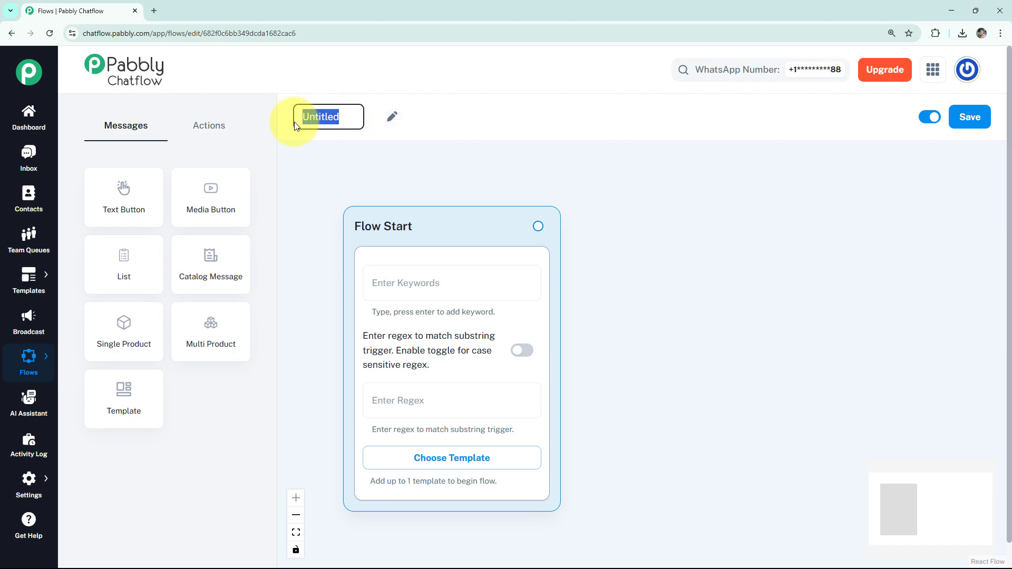
text(WhatsApp Chatbot for Refugee Assistance Organization)
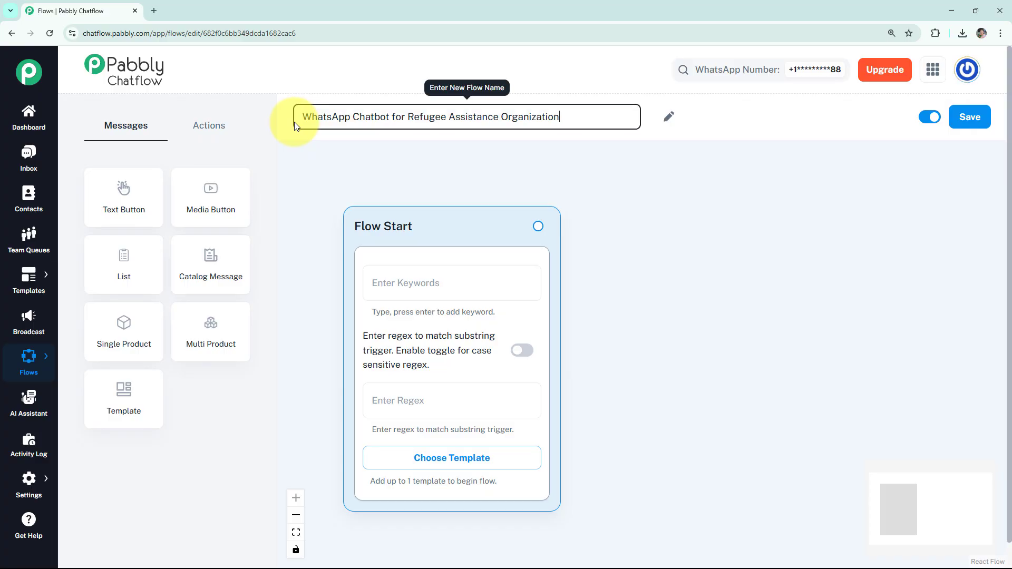
click(319, 203)
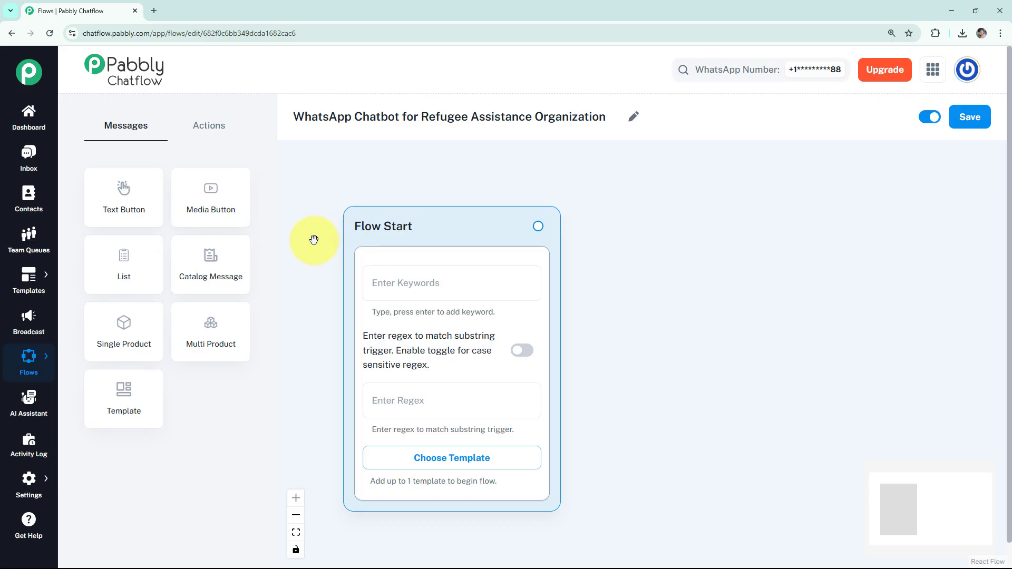
Step: Set the Flow Start regex to [\s\S]+ with case-sensitive matching enabled, and view the approved templates without choosing one
click(388, 279)
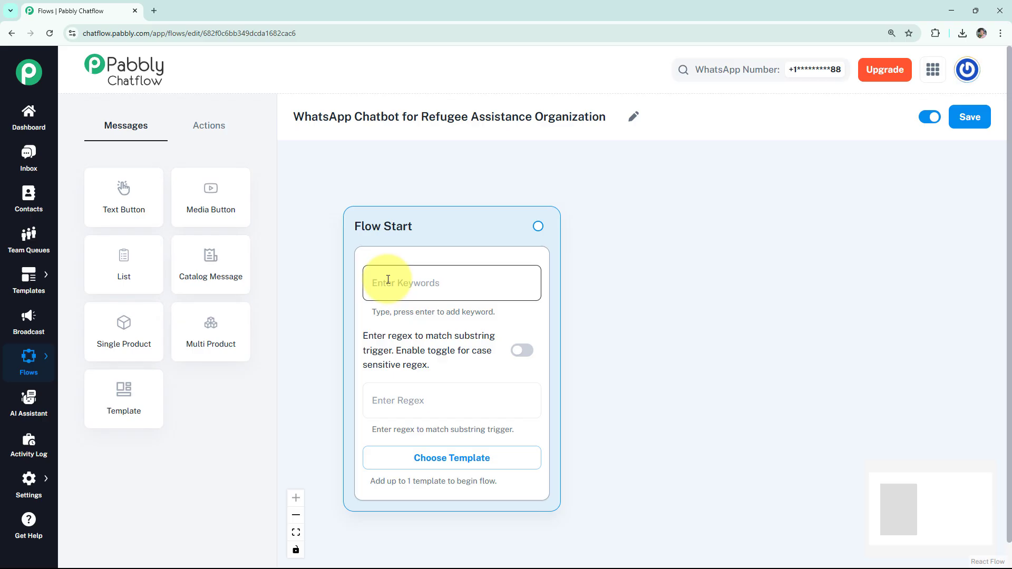
click(425, 404)
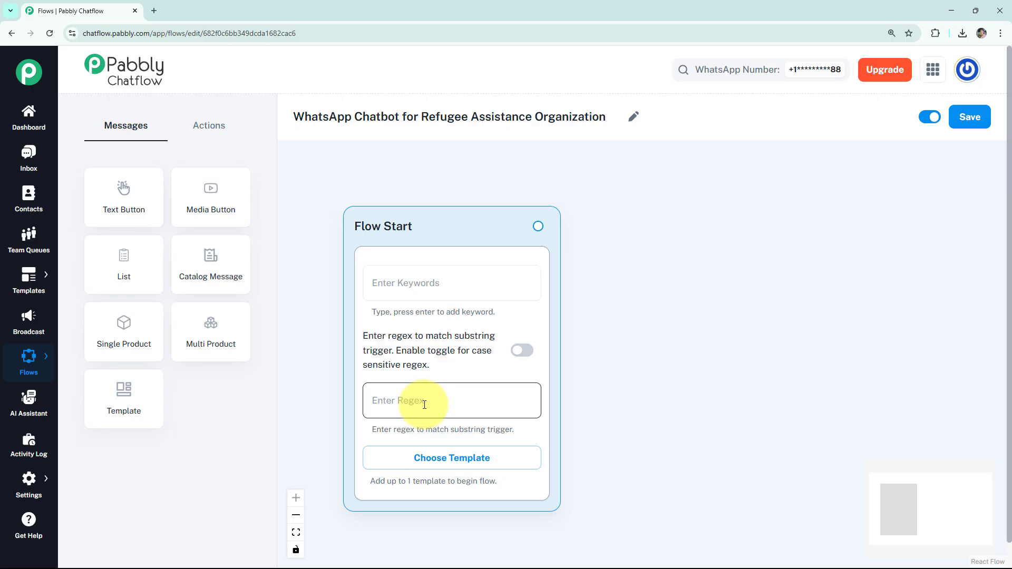
click(424, 405)
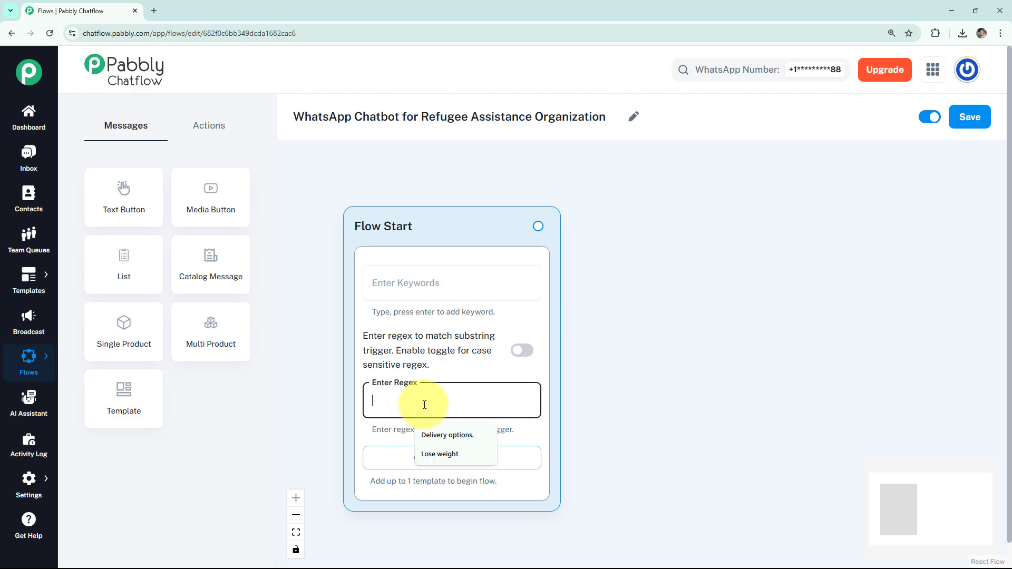
text([\s\S]+)
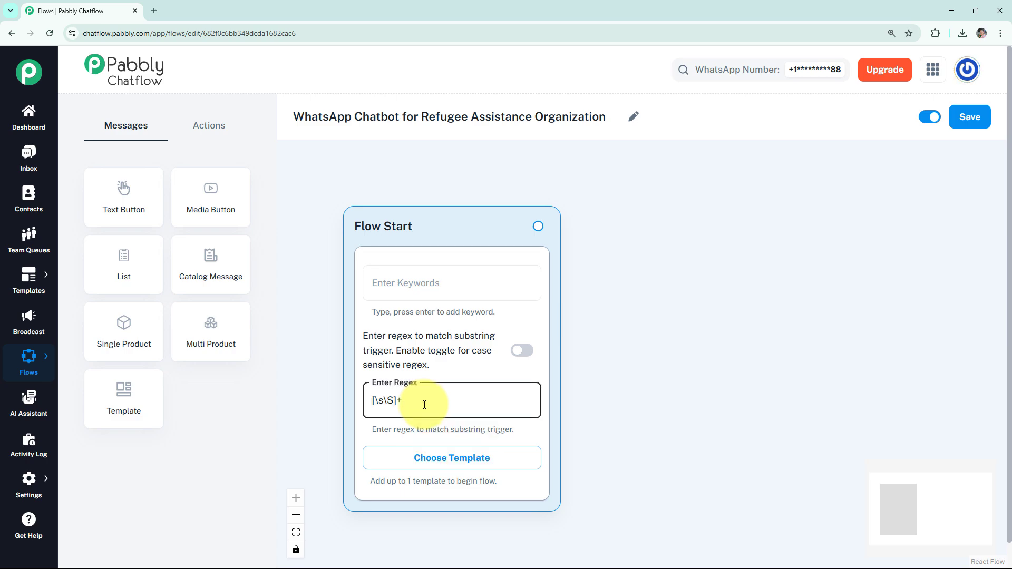
click(522, 352)
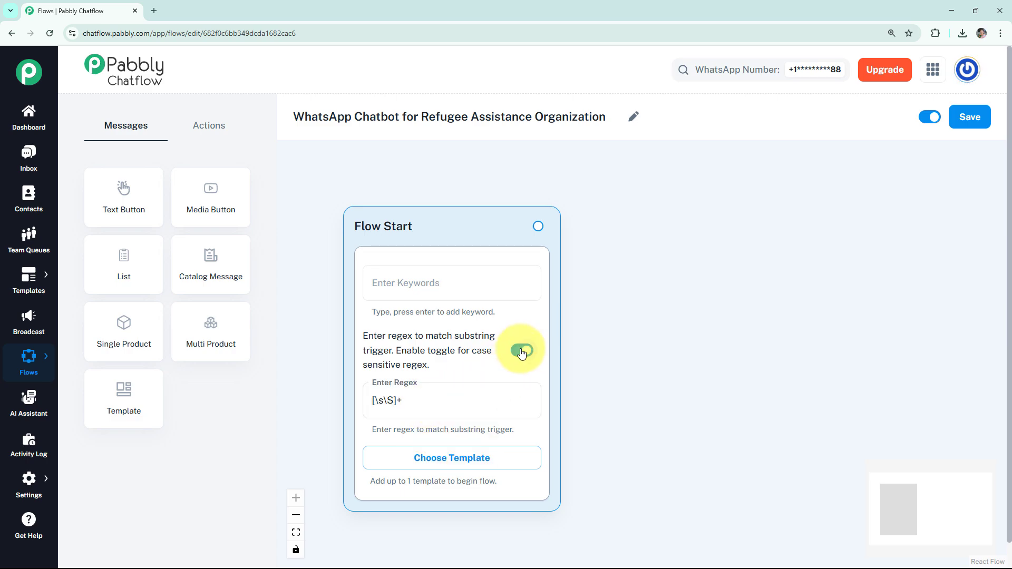
click(467, 467)
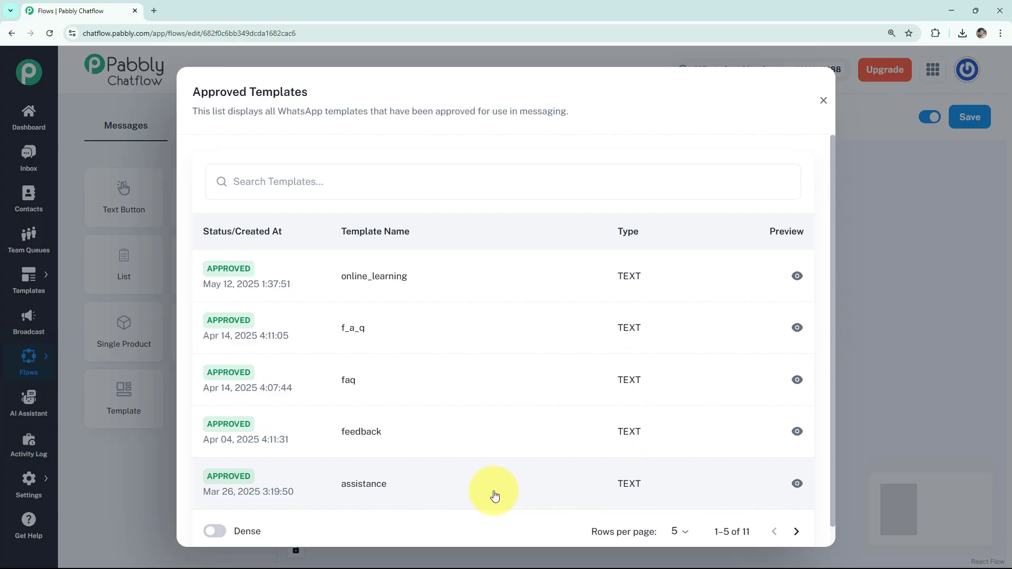
click(825, 101)
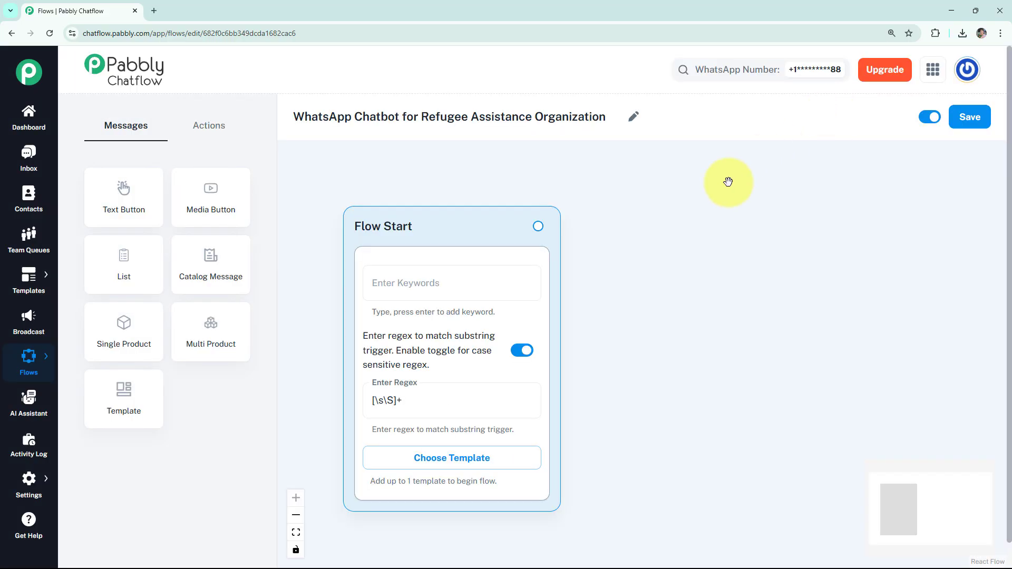
Step: Connect a Text + Button message to Flow Start, enter the "Welcome To HopeLine Support!" greeting ending "How can we assist you today?", and preview it
drag(538, 225, 611, 218)
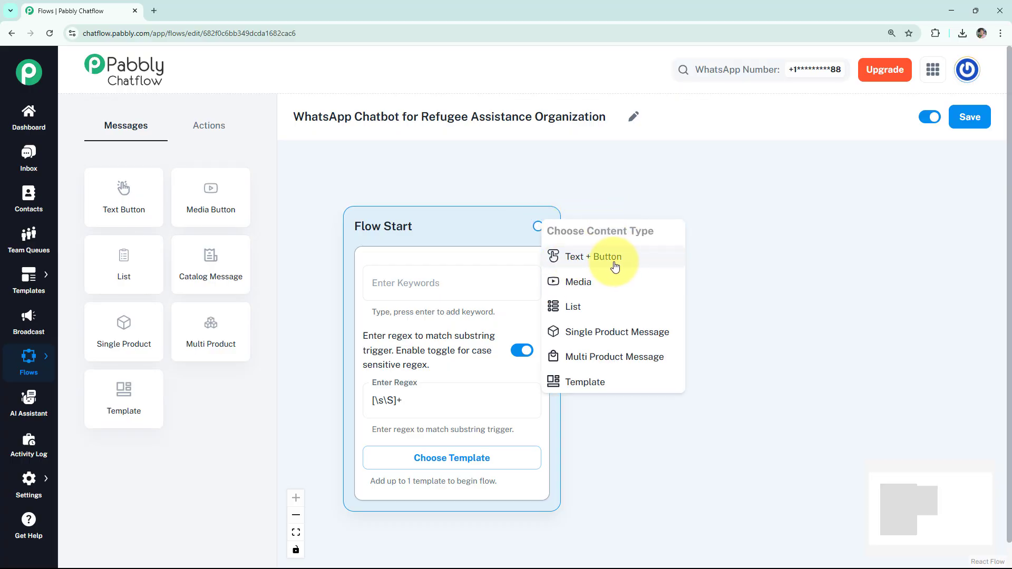
click(614, 263)
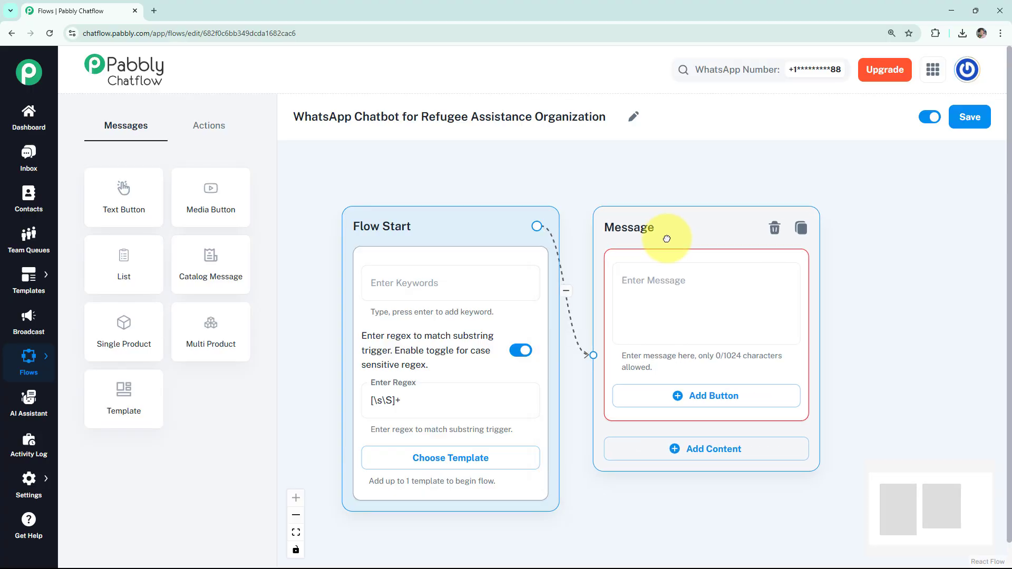
click(667, 273)
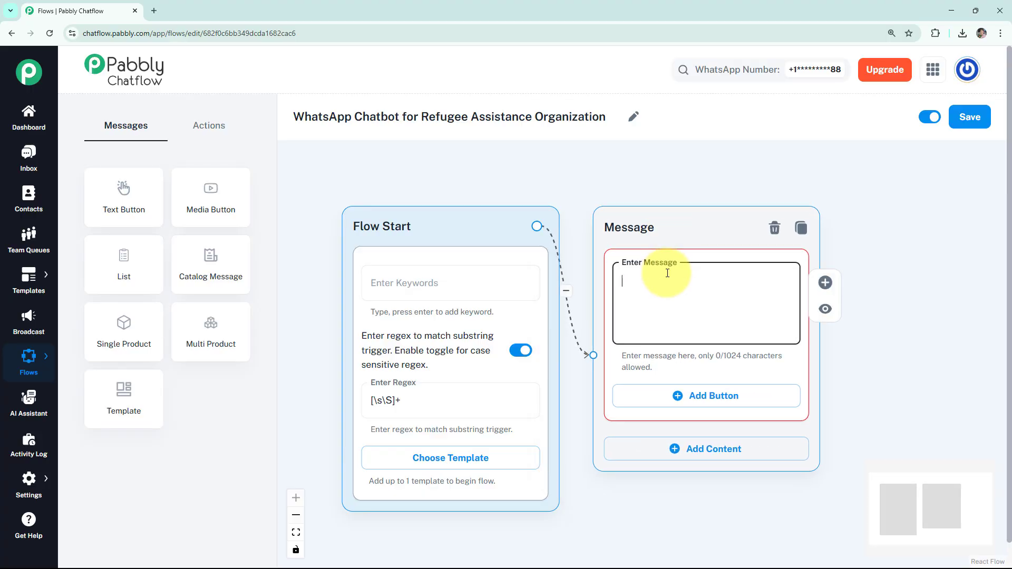
text(*🤝 Welcome To HopeLine Support!* We’re here to help with housing, food, legal aid, and more.  How can we assist you today?)
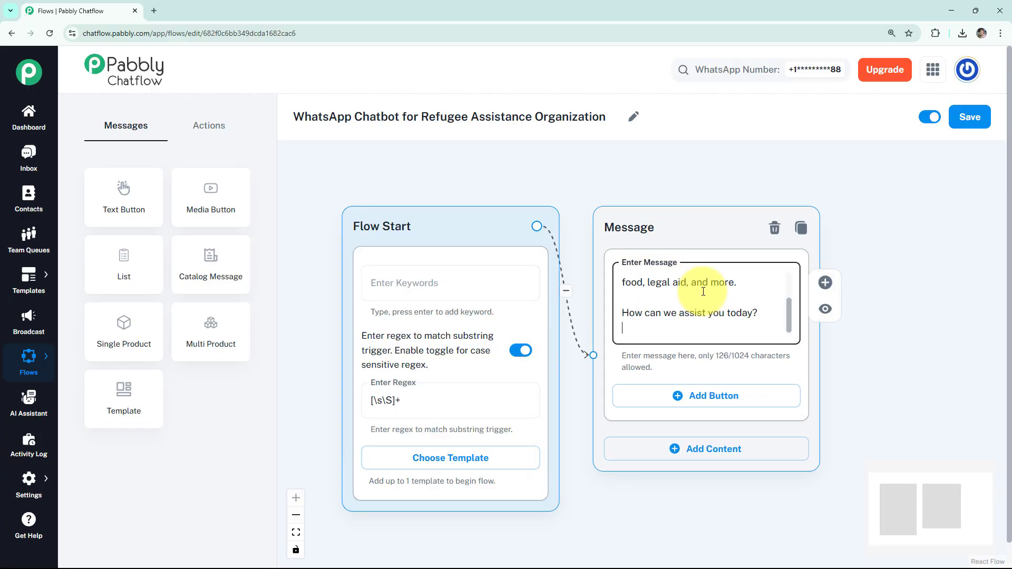
click(825, 310)
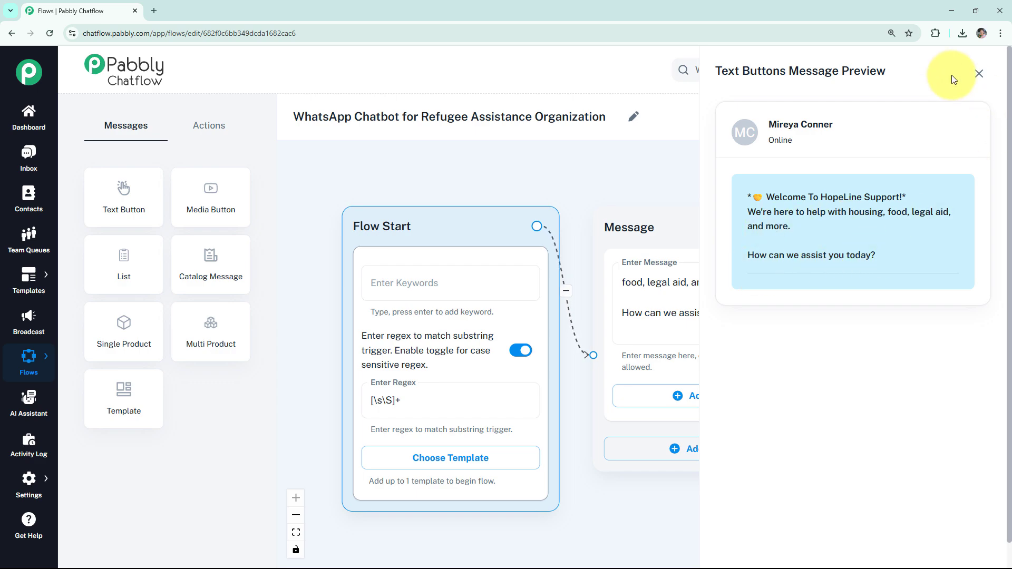
click(978, 74)
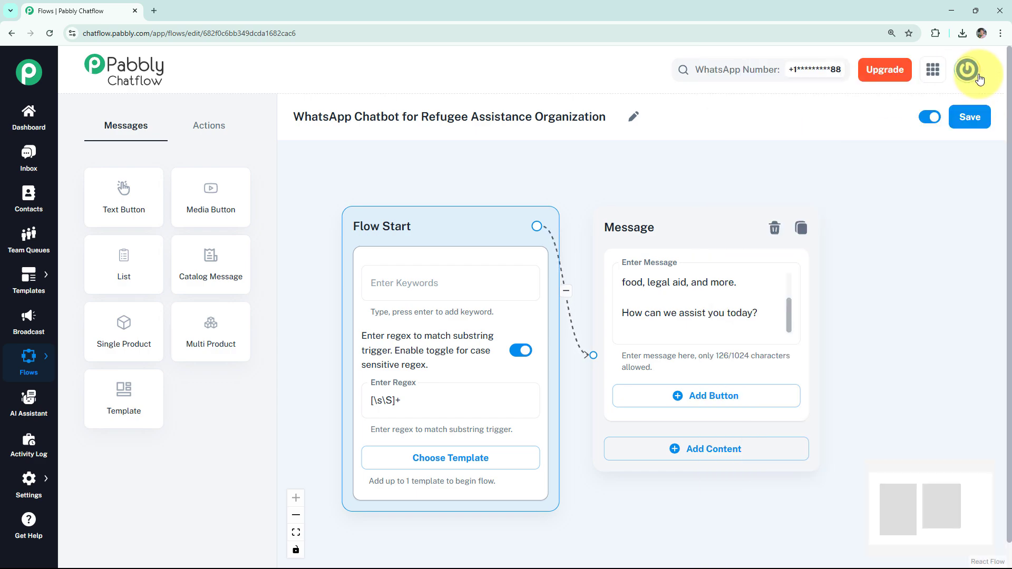
Step: Add two buttons to the welcome message labelled "🏠 Housing Support" and "⚖️ Legal Assistance"
click(711, 401)
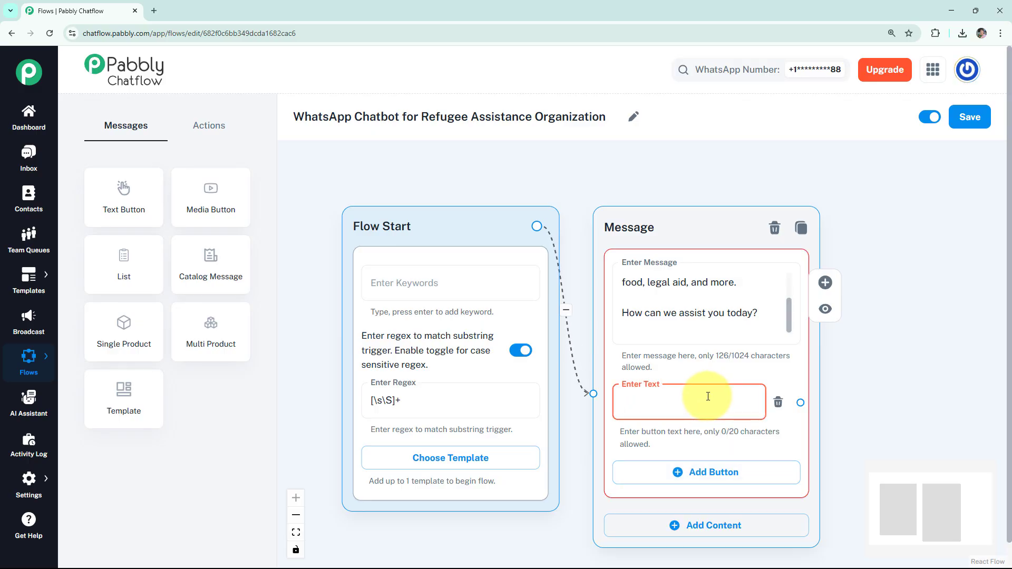
text(🏠 Housing Support)
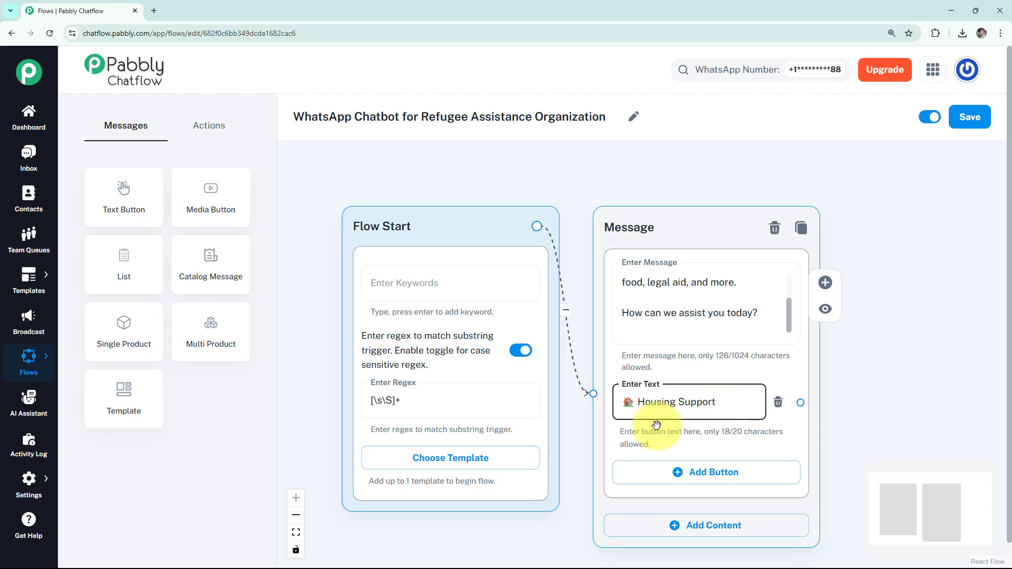
click(706, 477)
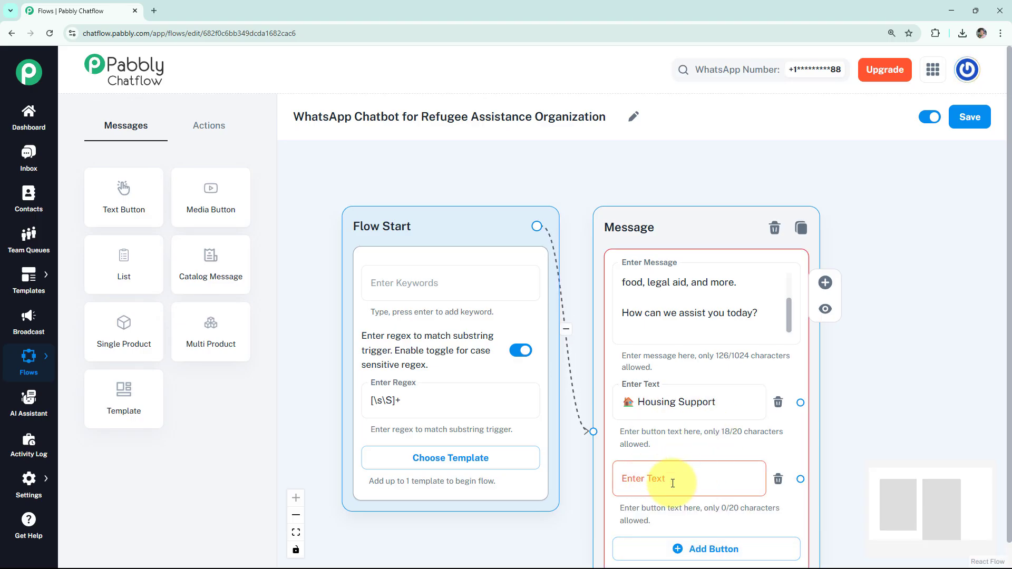
click(714, 475)
text(⚖️ Legal Assistance)
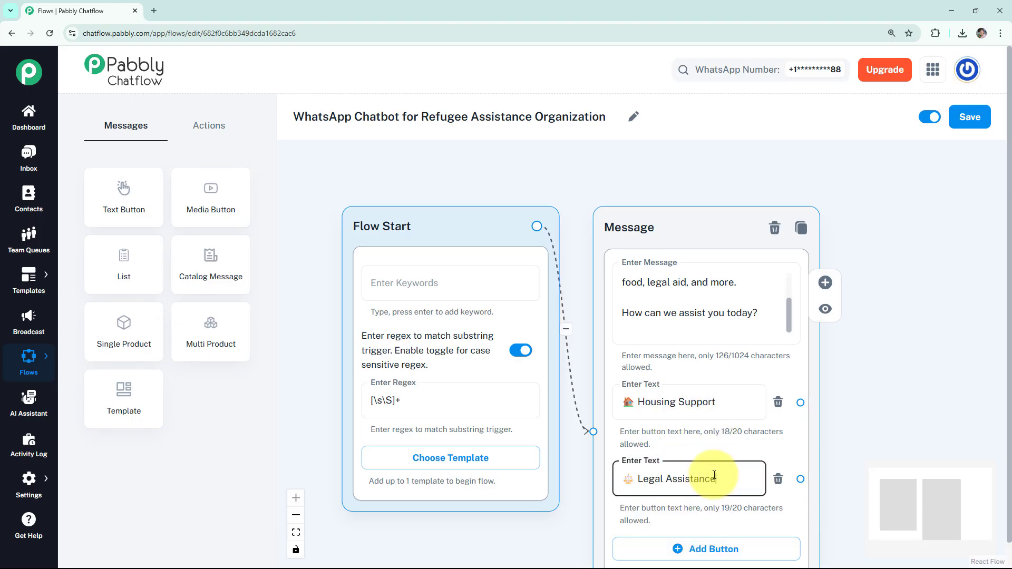
Step: Add a third button to the welcome message labelled "📦 Food & Essentials"
click(714, 548)
drag(861, 498, 811, 377)
scroll(811, 377, down, 1)
scroll(808, 377, up, 1)
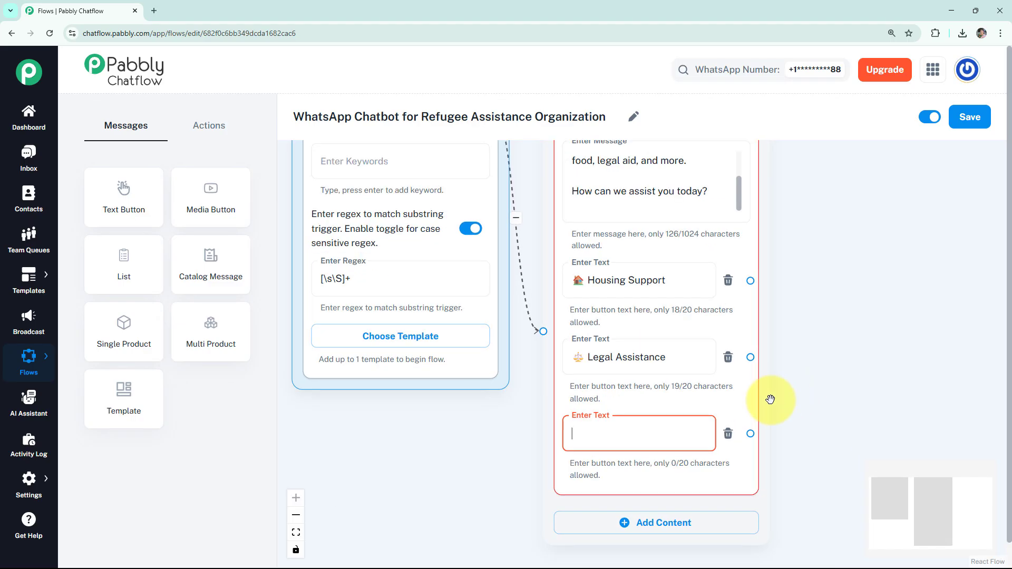
click(624, 433)
text(📦 Food & Essentials)
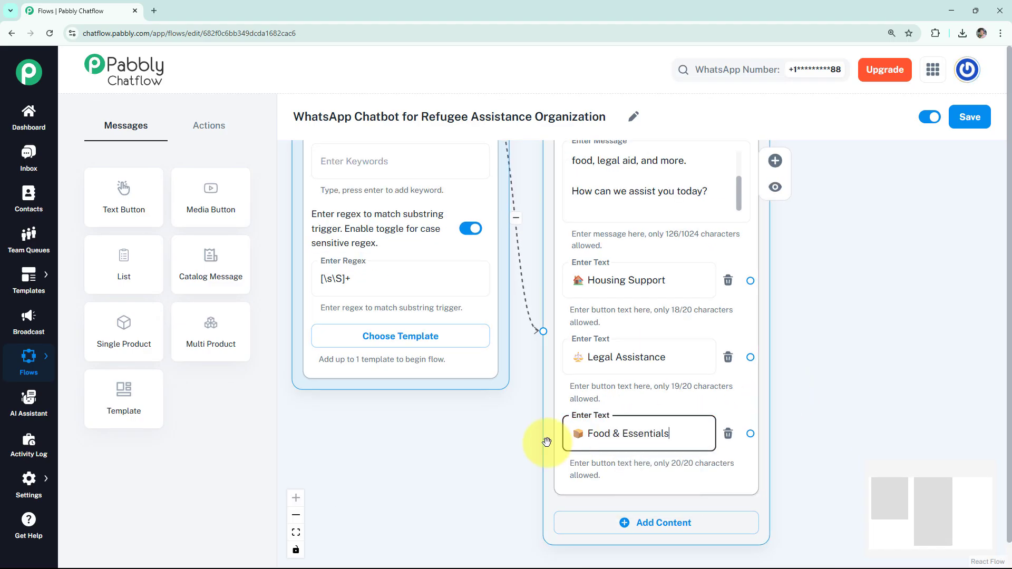
Step: Add an Ask Question node beside the welcome message with the "🏠 Housing Assistance" text requesting current city, number of family members and urgent needs
scroll(795, 413, up, 1)
drag(816, 373, 816, 382)
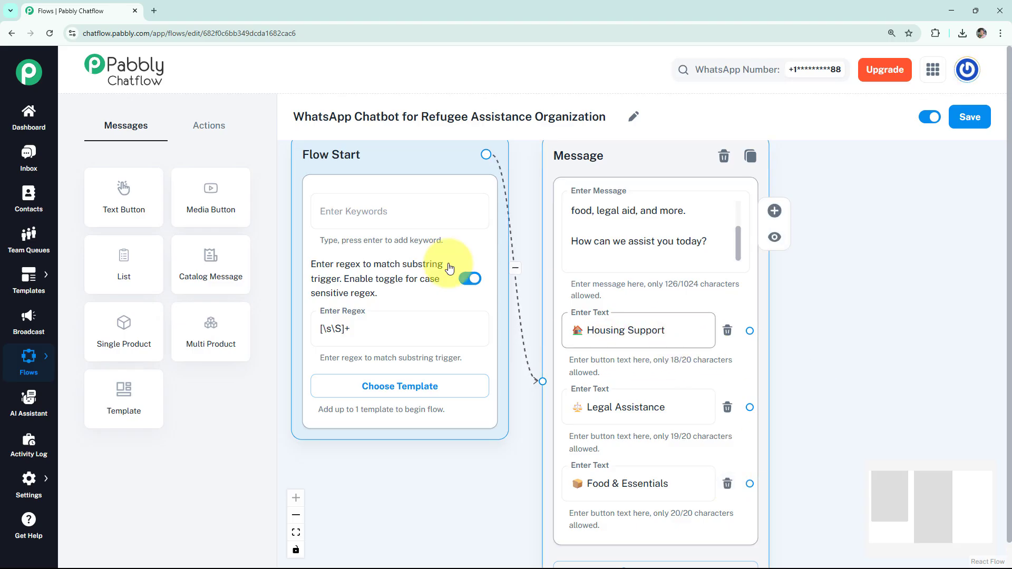
click(224, 127)
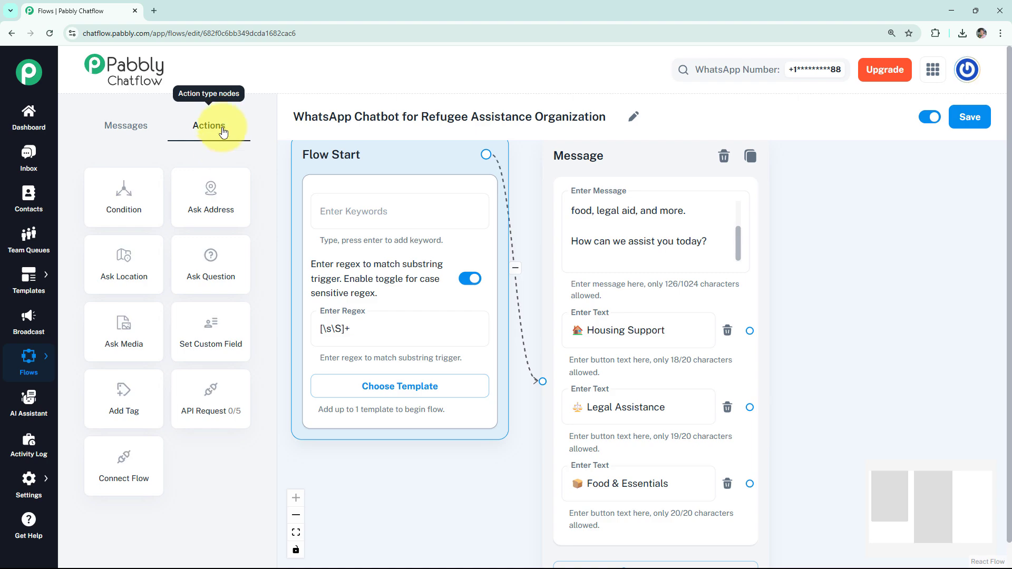
drag(217, 282, 364, 296)
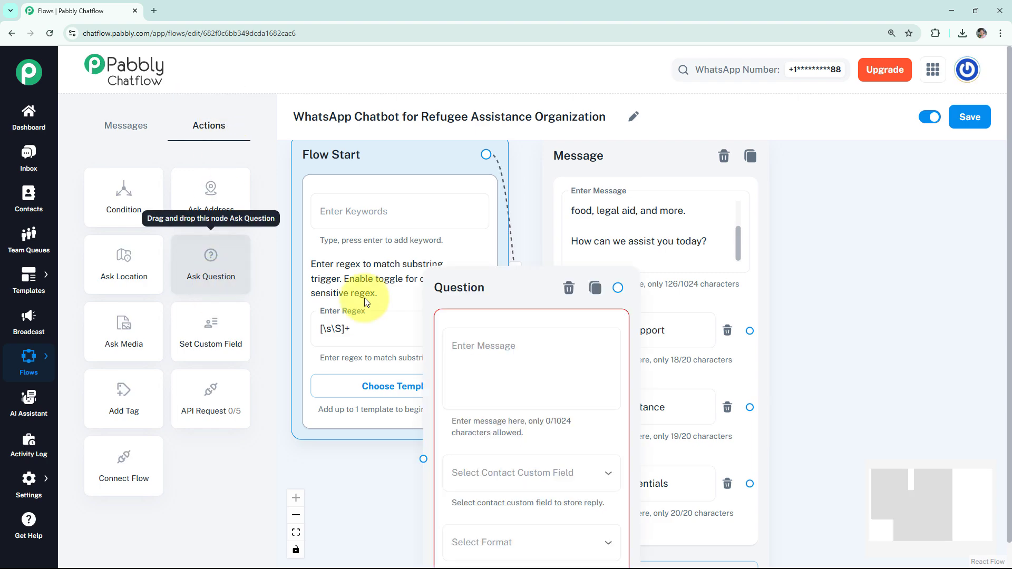
click(875, 288)
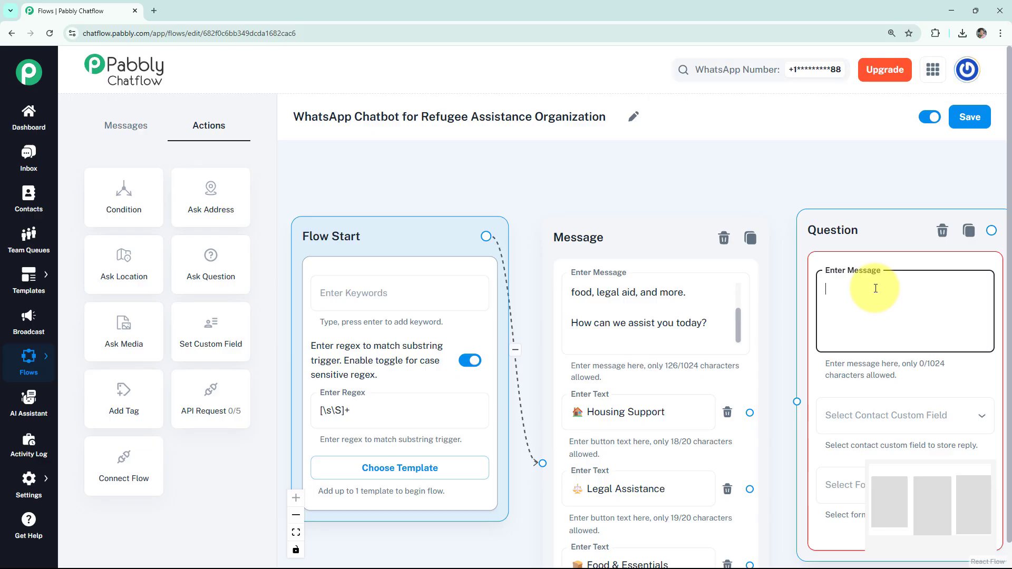
text(*🏠 Housing Assistance* We work with safe shelters and host families.)
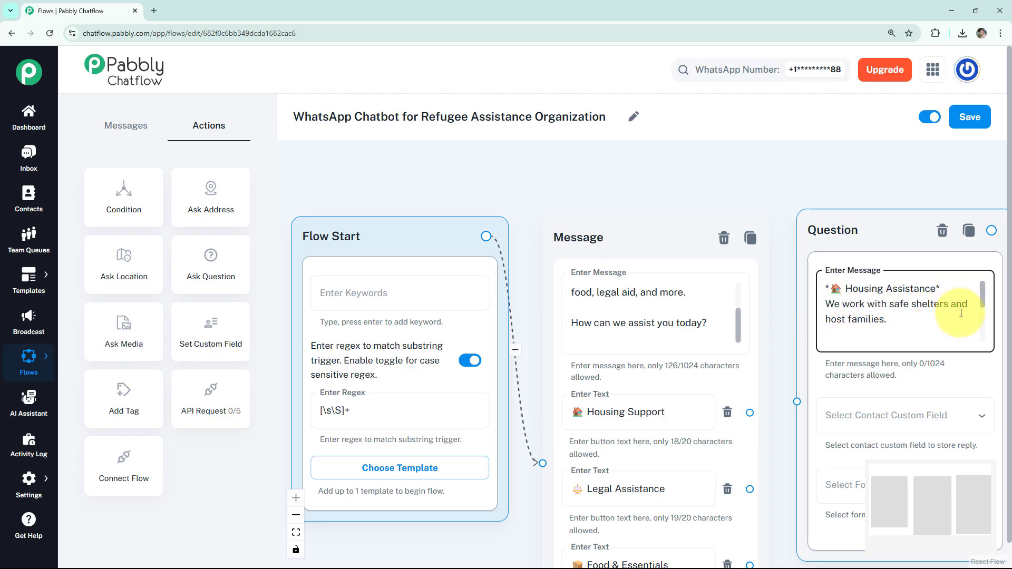
mouse_move(982, 301)
mouse_down()
mouse_move(985, 331)
mouse_move(977, 318)
mouse_up()
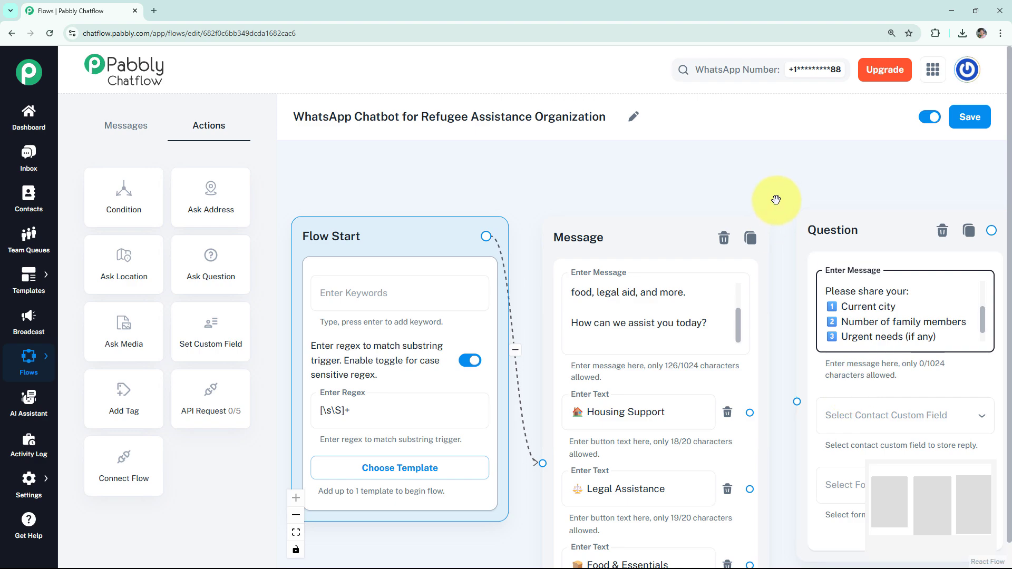
Step: Save the flow with the new Question node in place
scroll(776, 200, down, 3)
drag(776, 199, 718, 195)
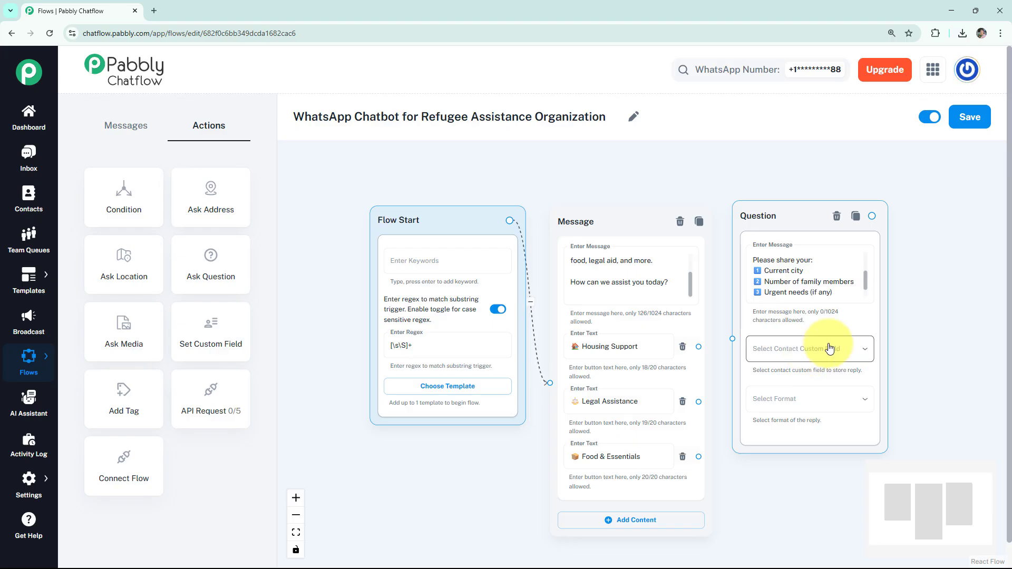
click(967, 126)
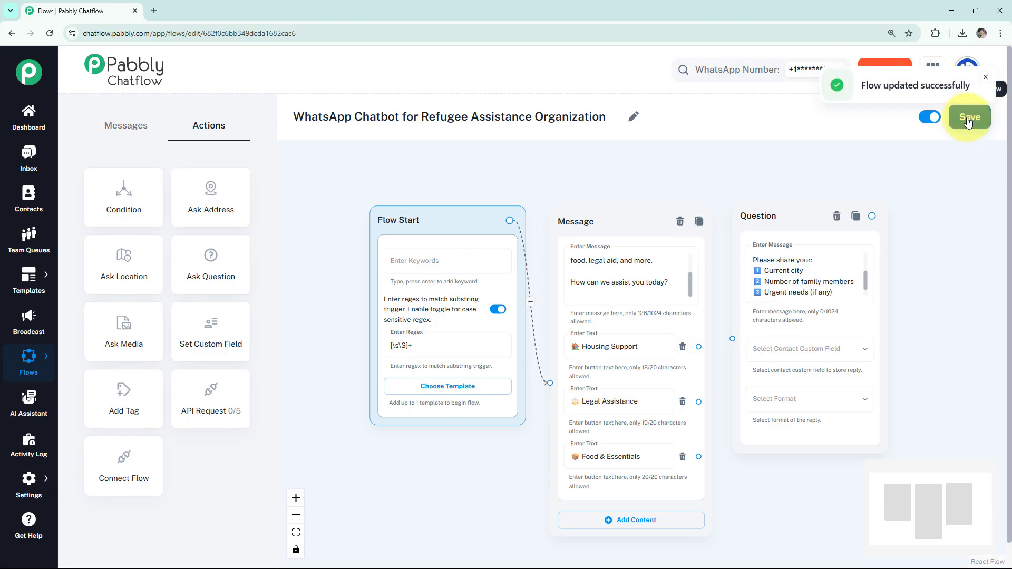
Step: Open the Contact Custom Fields settings and review the existing field names and descriptions
click(47, 476)
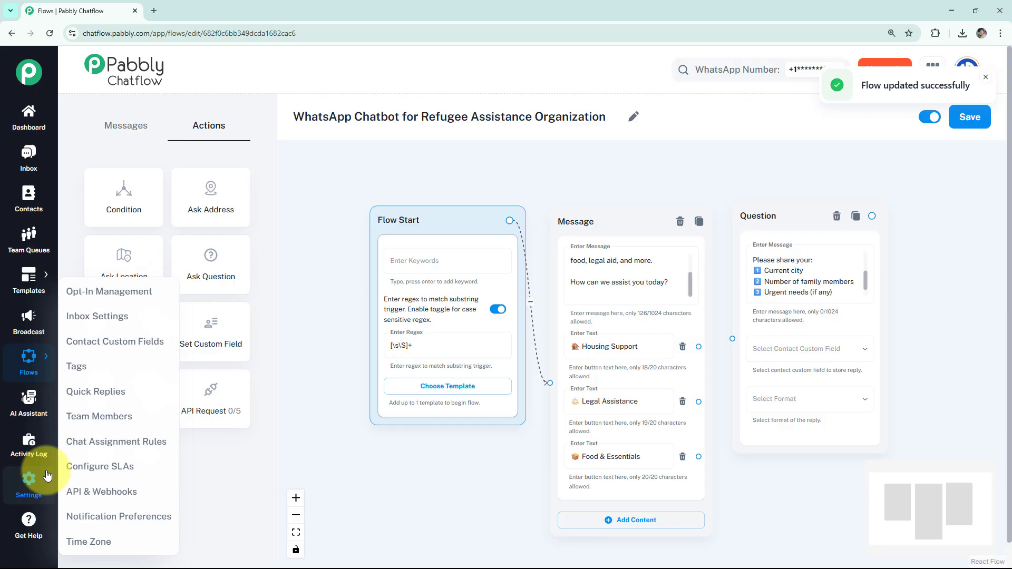
click(115, 342)
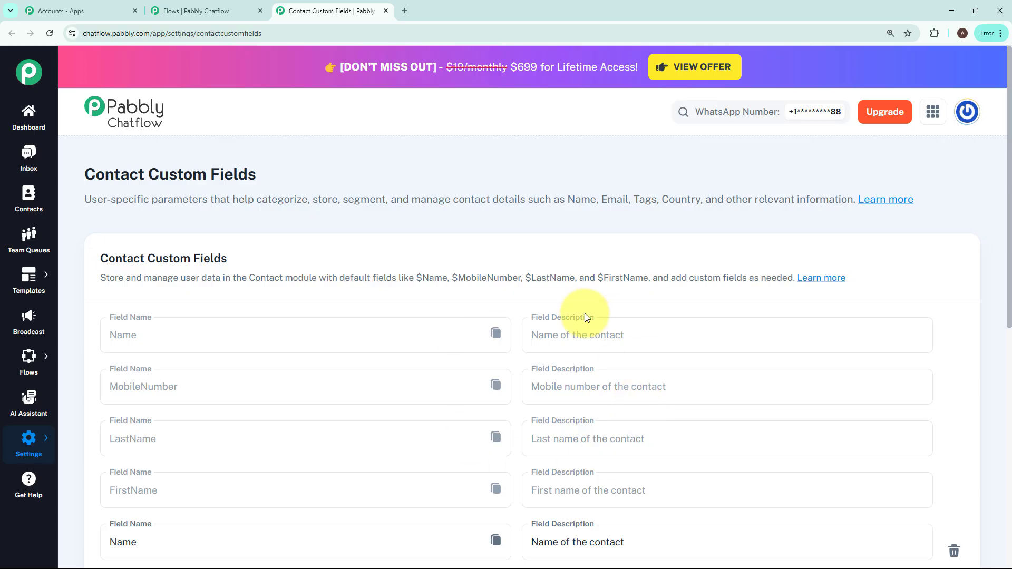
scroll(515, 323, down, 5)
scroll(515, 326, down, 4)
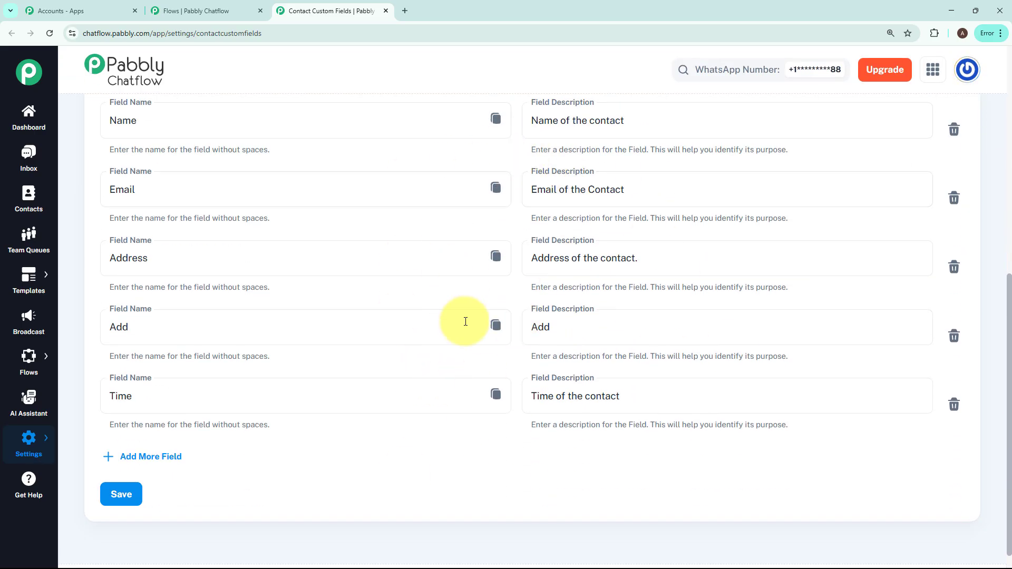
click(583, 343)
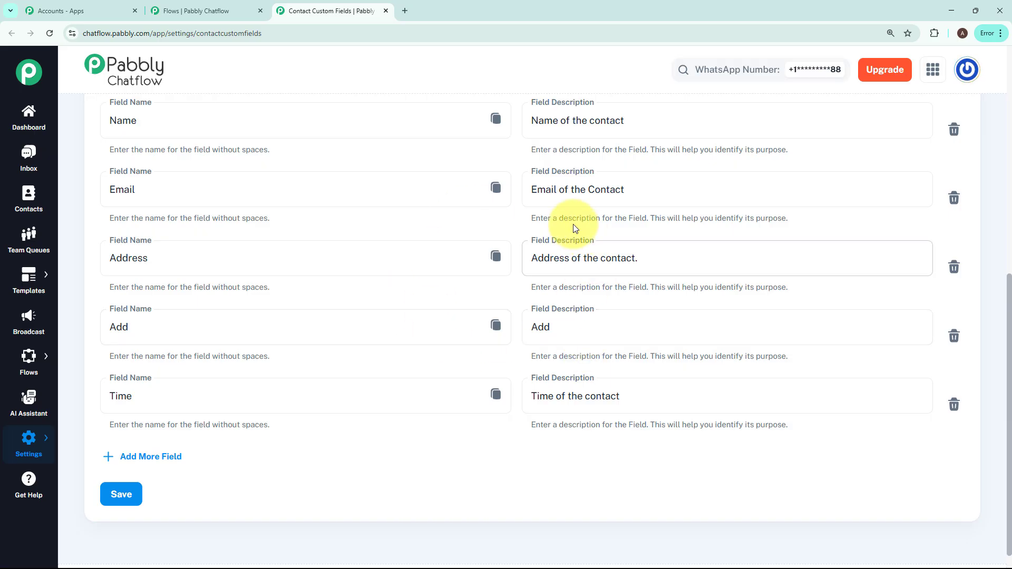
Step: Add a blank contact custom field, remove it, and return to the chatbot flow
click(144, 458)
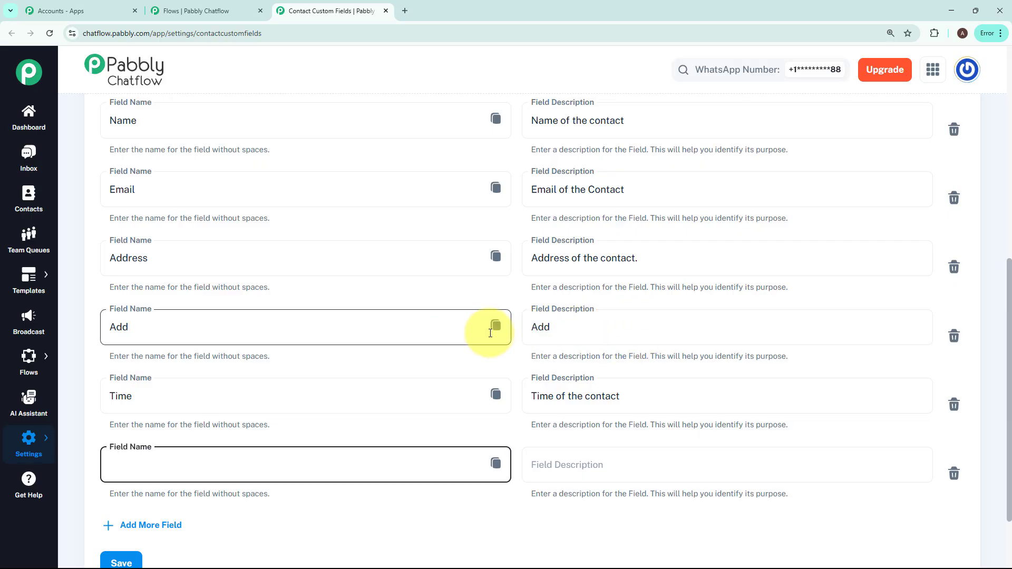
click(954, 473)
click(556, 337)
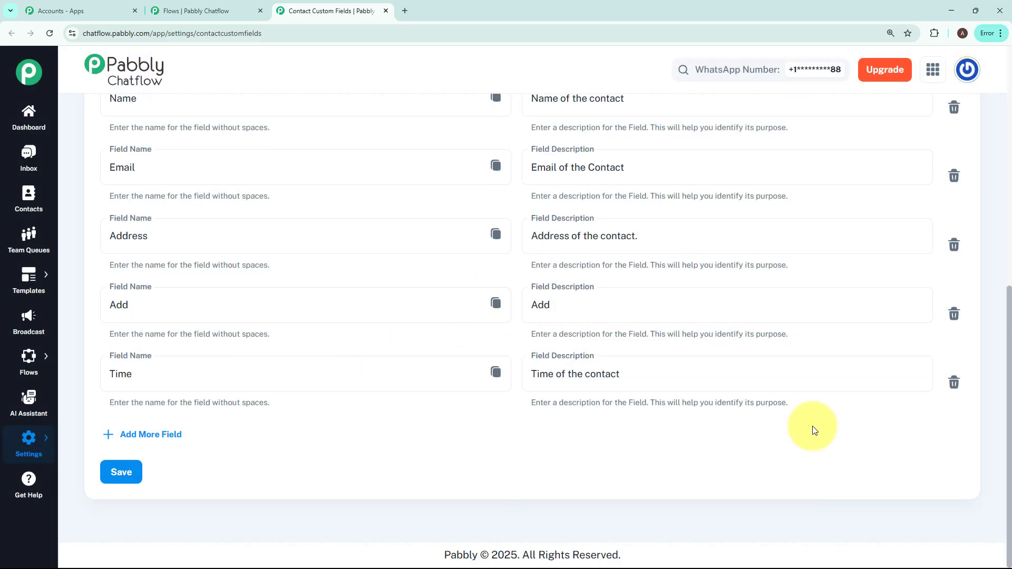
scroll(810, 431, up, 1)
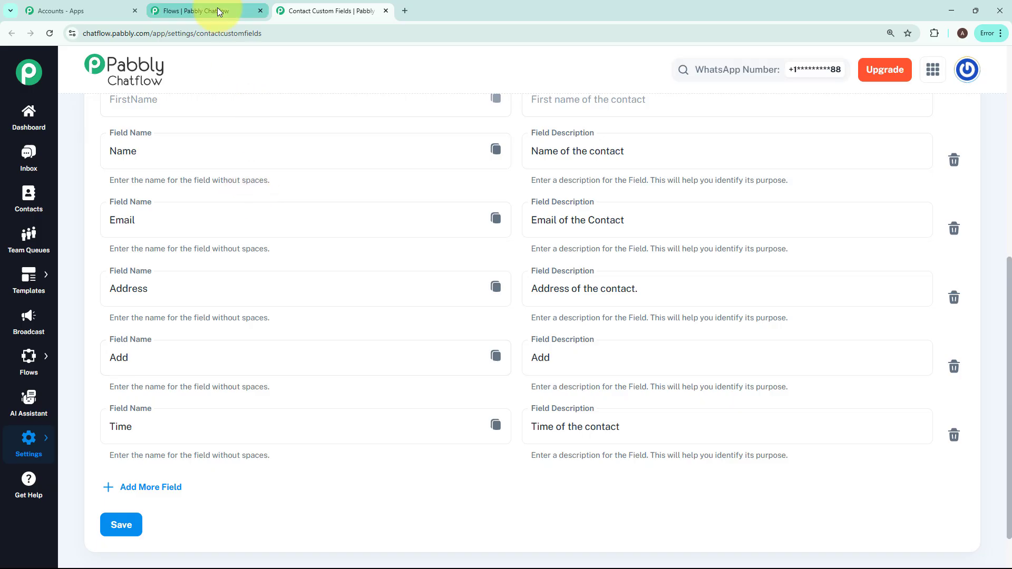
click(385, 11)
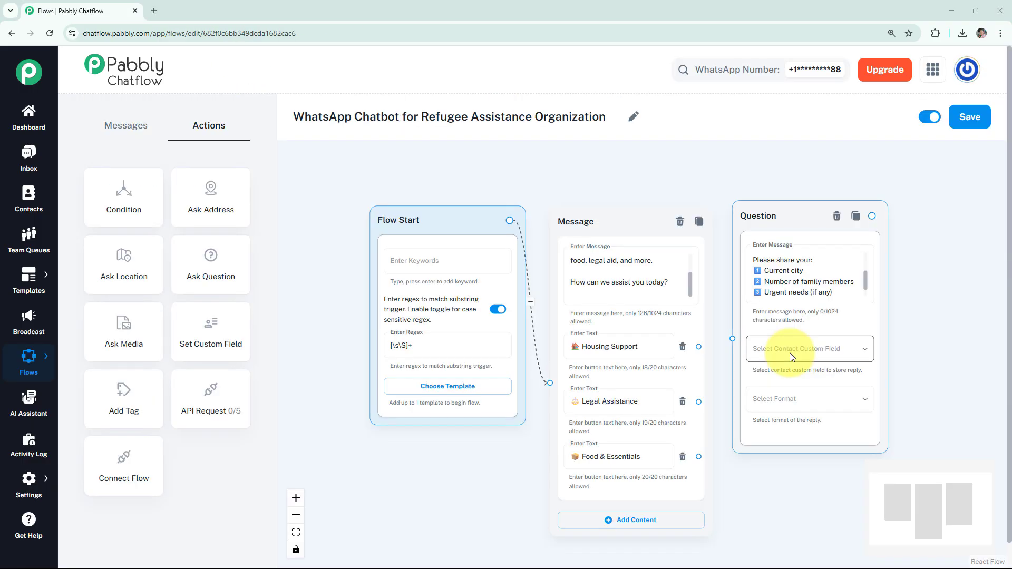
Step: Store the question's reply in the Add contact field with format Any, and connect the Question node to the Housing Support button
click(790, 353)
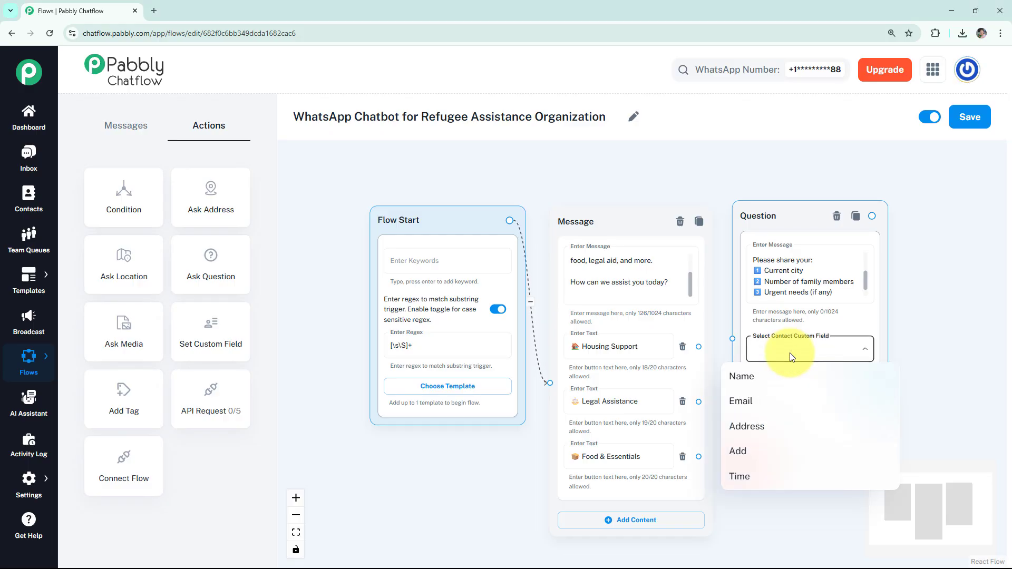
click(769, 454)
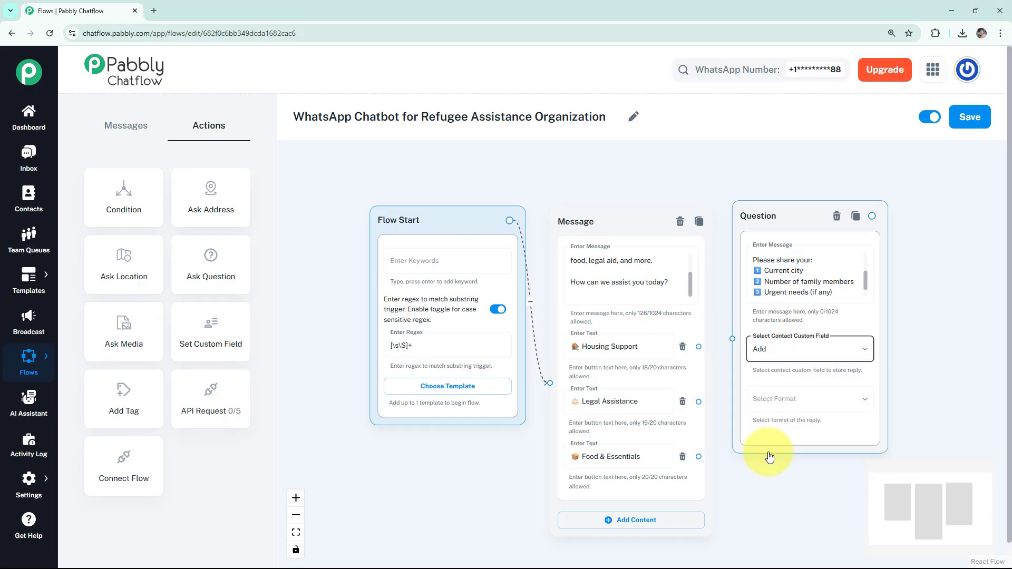
click(768, 401)
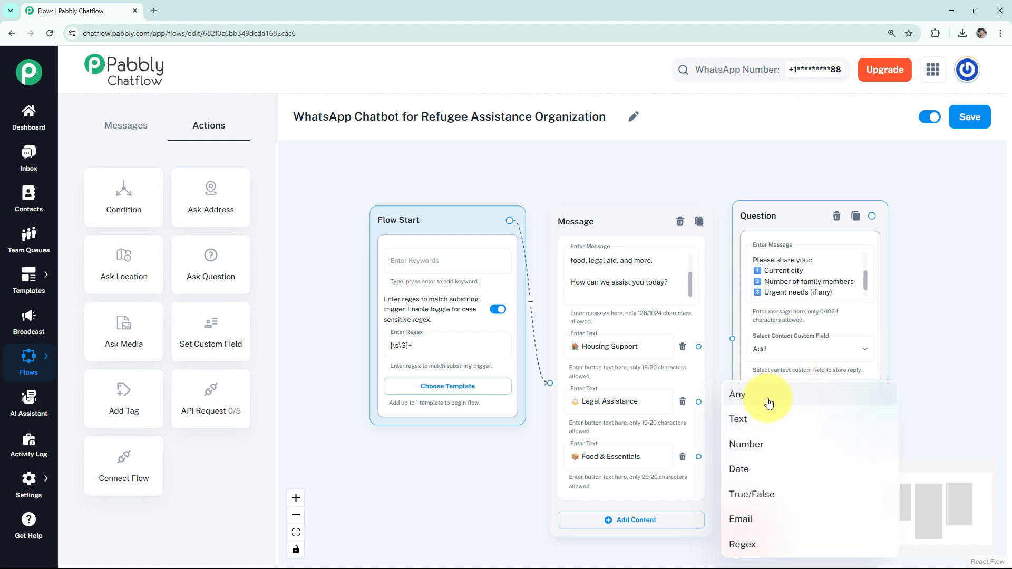
click(769, 402)
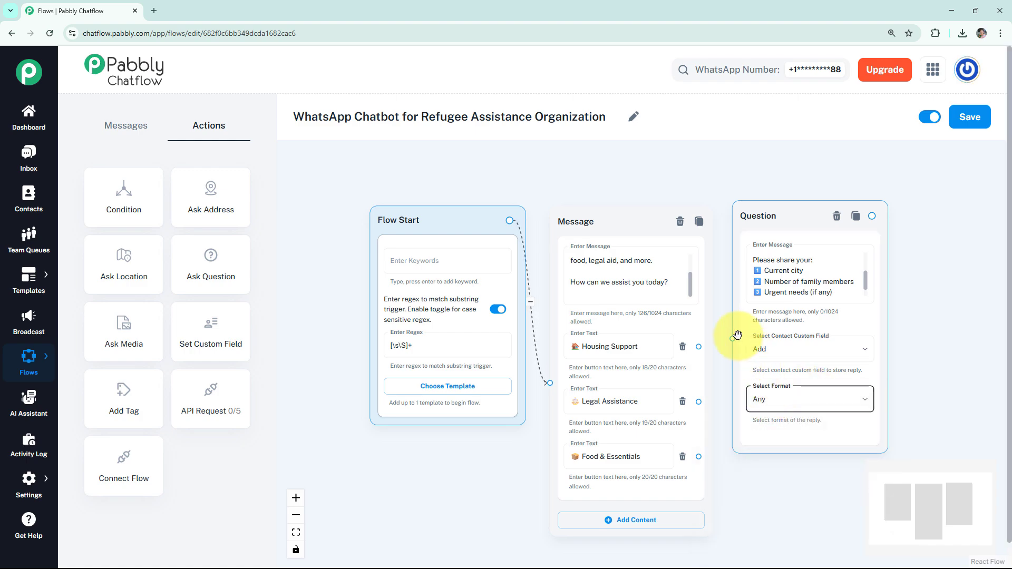
drag(734, 339, 698, 348)
Step: Add a text-buttons Message node beside the housing Question and connect it to that Question's output
scroll(793, 496, down, 1)
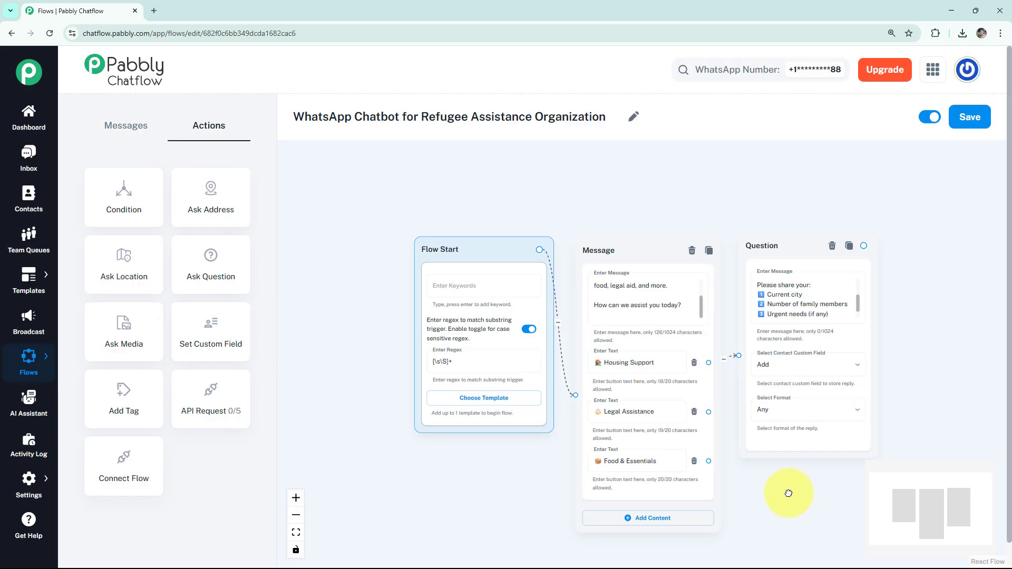
drag(789, 493, 734, 463)
drag(809, 216, 868, 211)
click(867, 240)
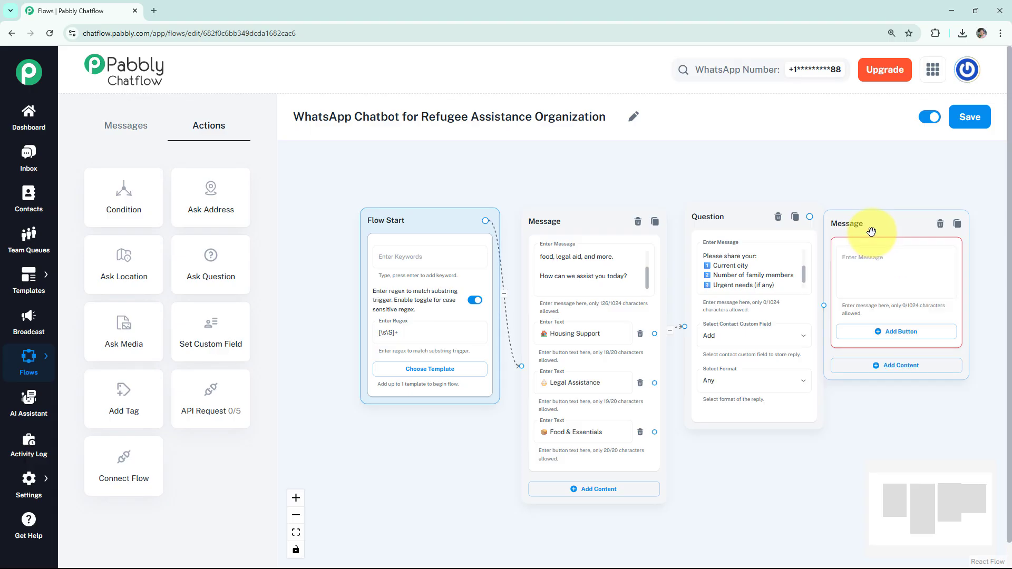
Step: Enter the "Thank You For Reaching Out" text confirming the registered request in the new Message node, and check its preview
click(892, 256)
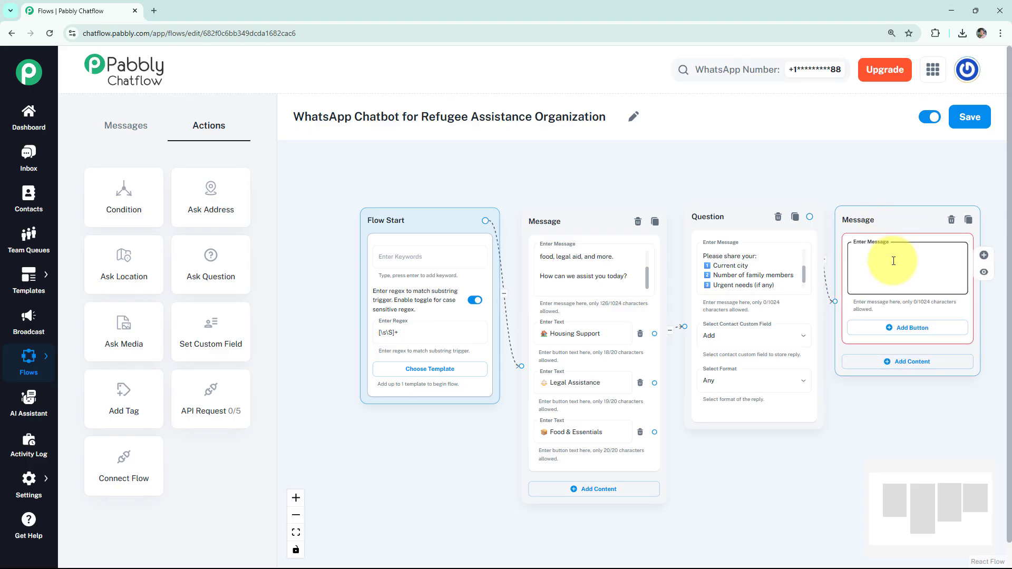
key(ctrl+v)
click(983, 272)
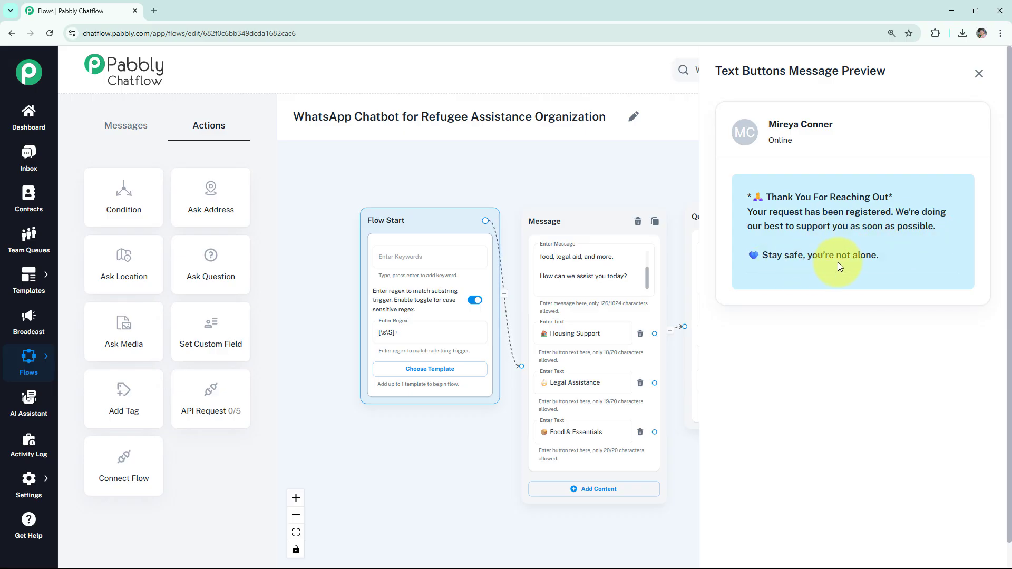
click(978, 73)
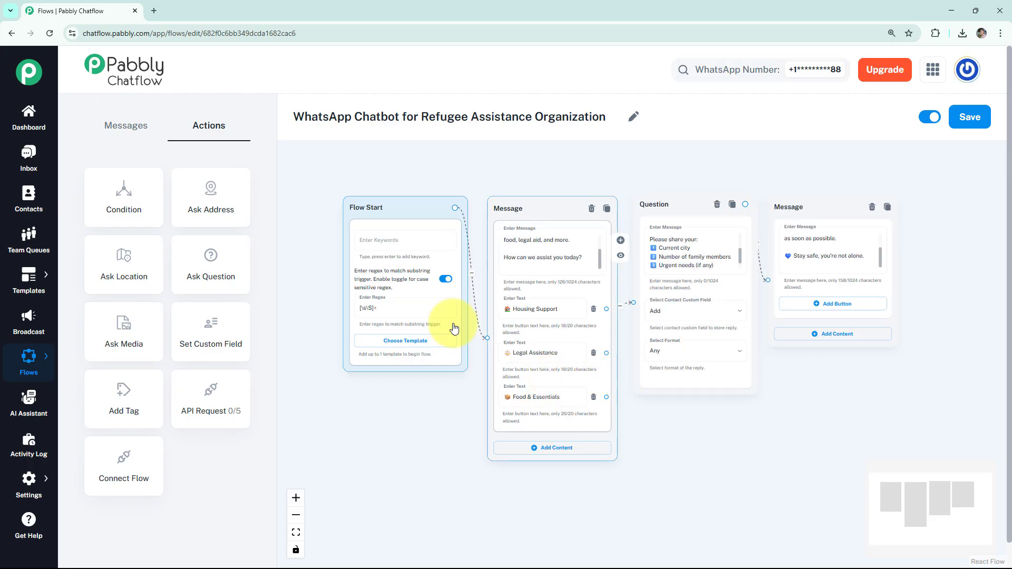
Step: Add a Question node with the Legal Aid Info text below the housing question and connect it to the Legal Assistance button
drag(203, 280, 316, 265)
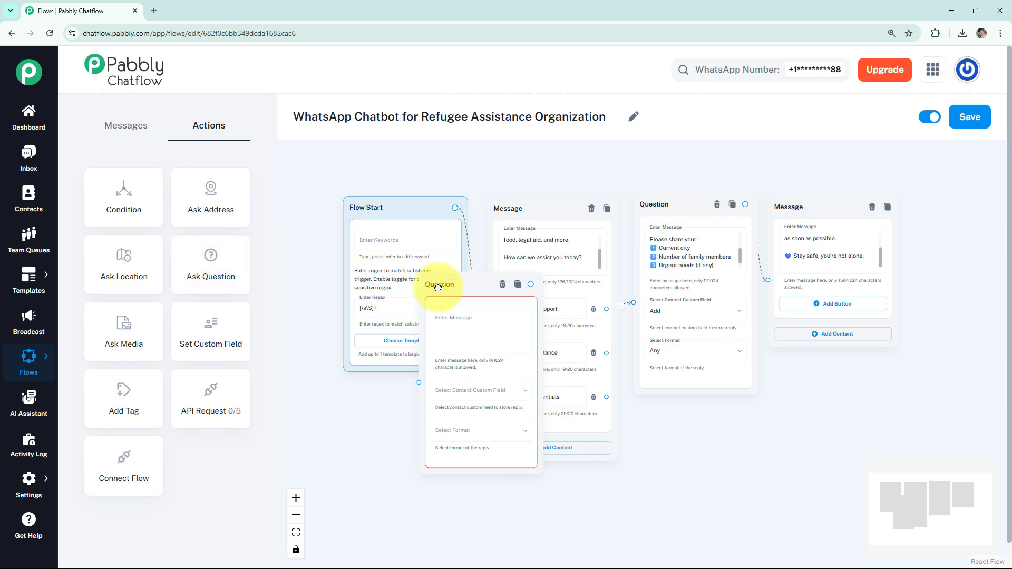
drag(435, 284, 641, 419)
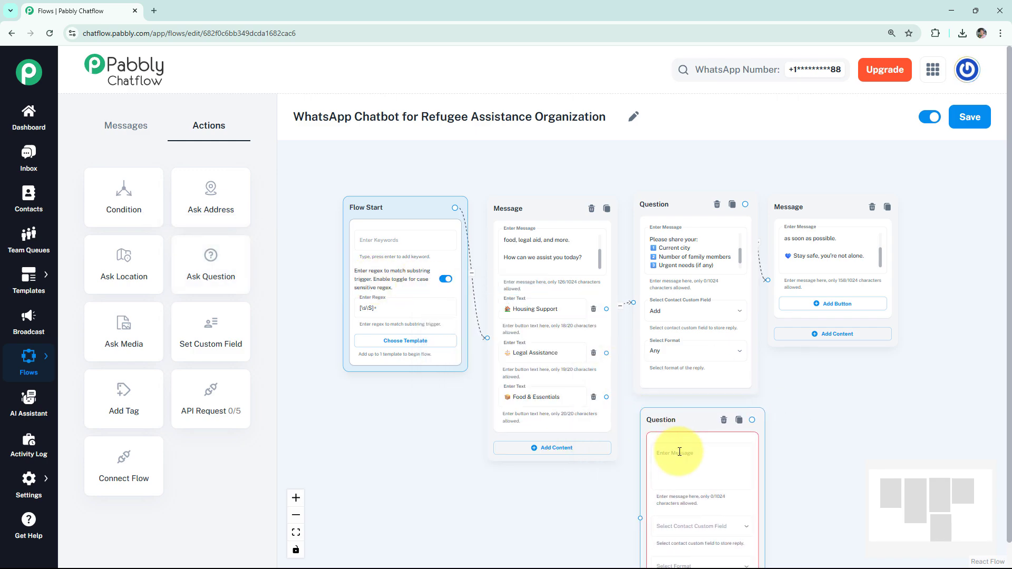
click(680, 453)
key(ctrl+v)
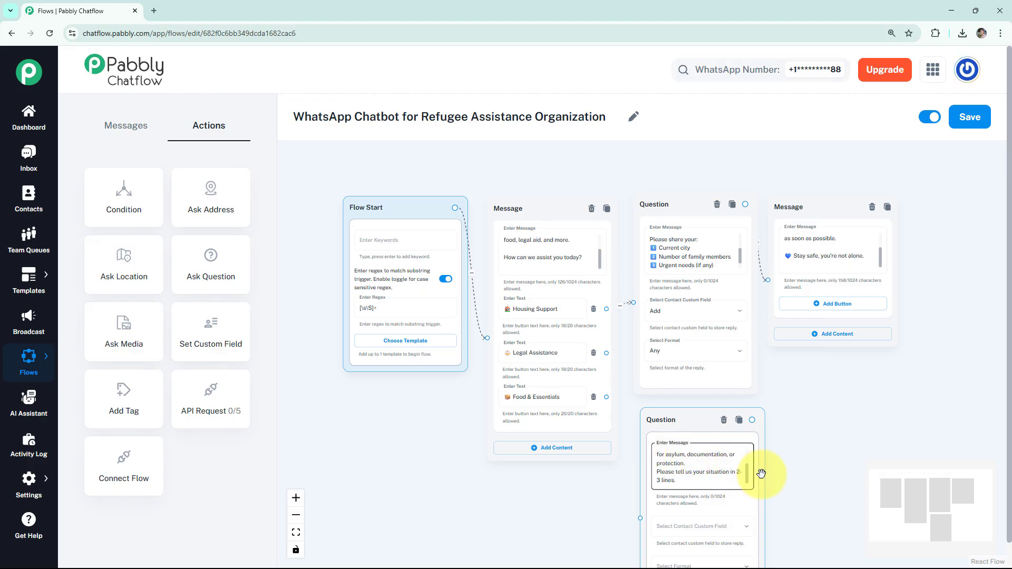
drag(746, 474, 747, 457)
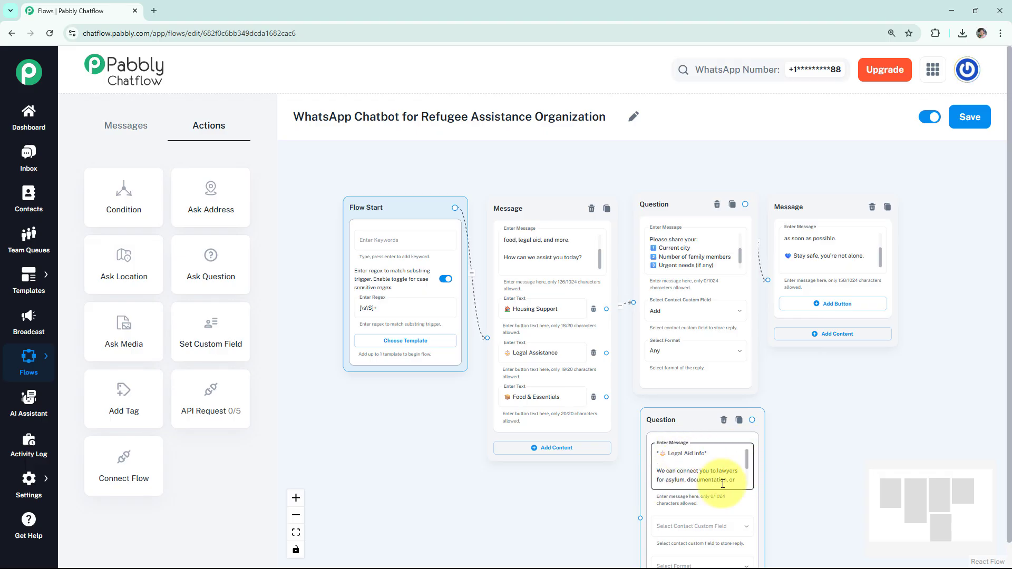
drag(789, 427, 690, 426)
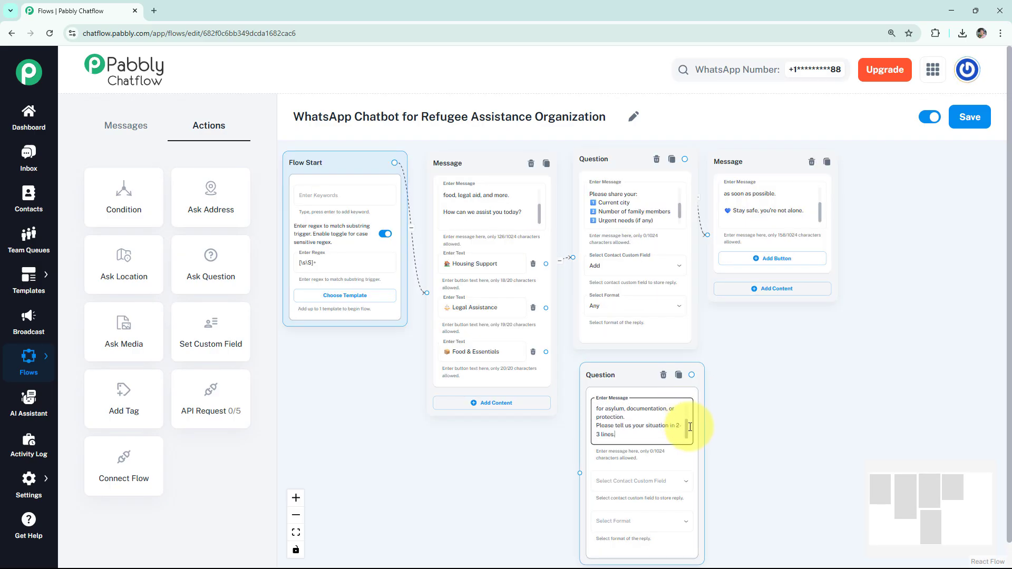
drag(580, 473, 546, 306)
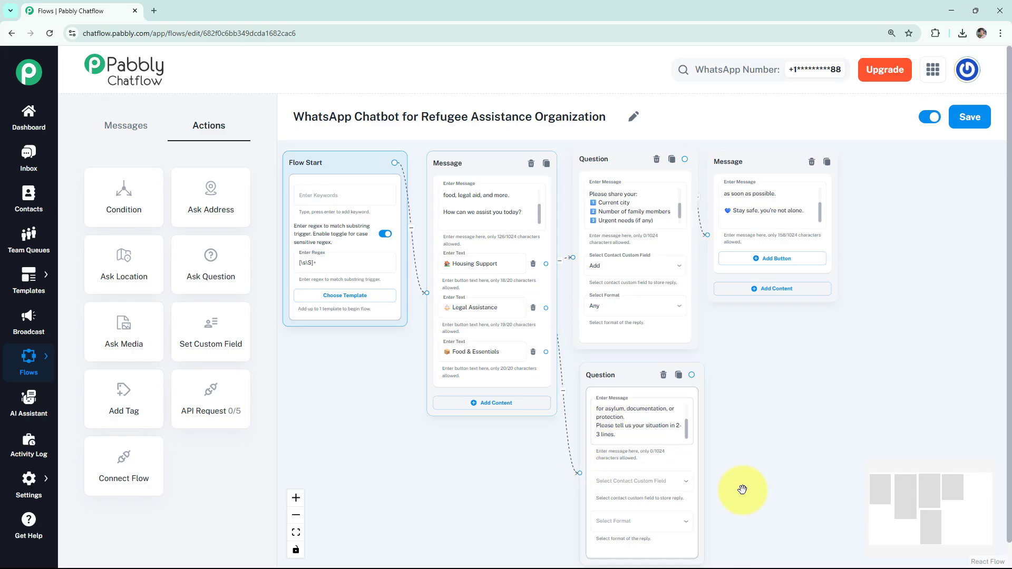
Step: Store the legal question's reply in the Add contact field with format Any, and link its output to the thank-you Message
scroll(745, 420, down, 3)
click(587, 403)
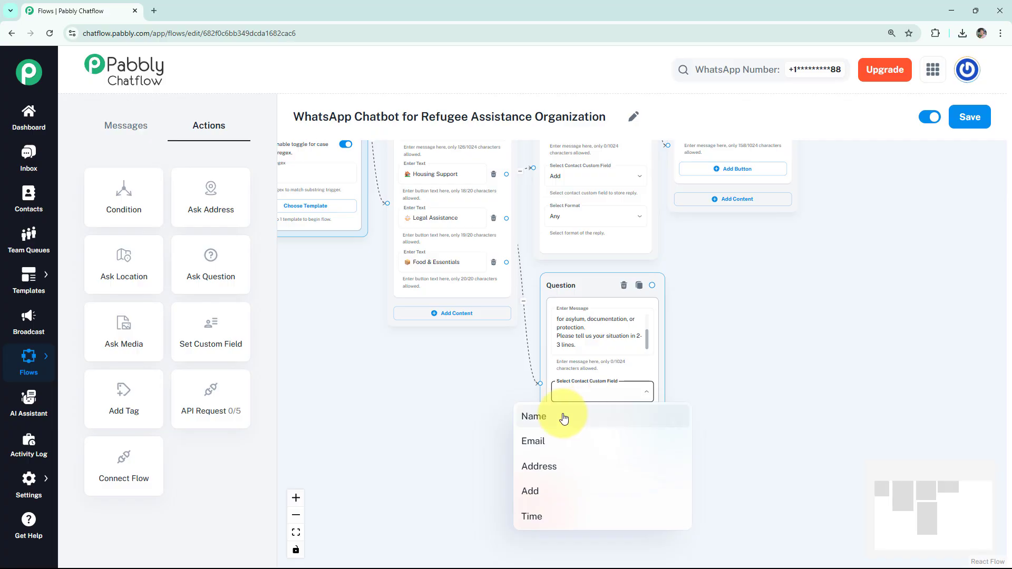
click(572, 491)
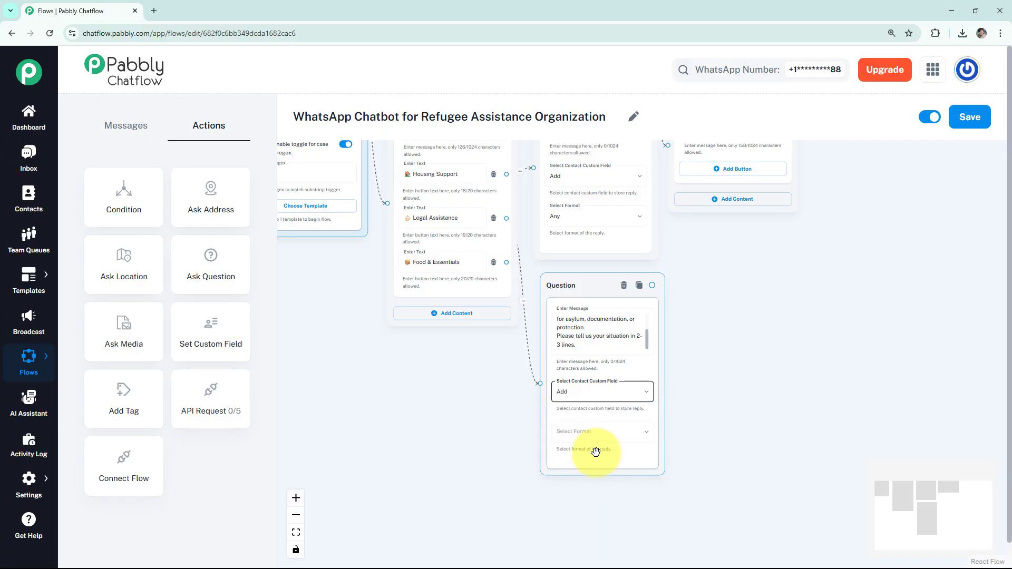
click(590, 451)
click(560, 402)
drag(484, 388, 423, 426)
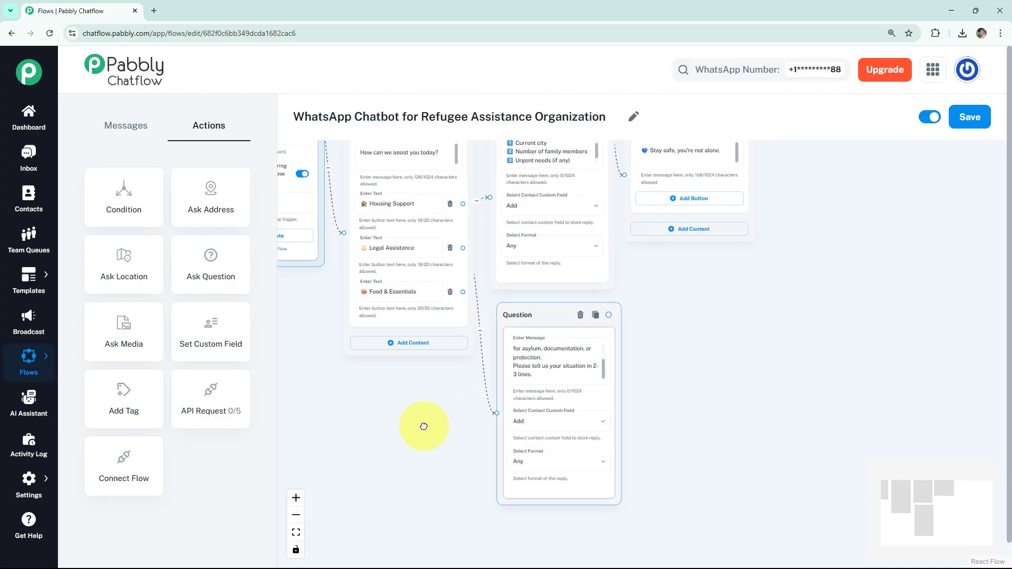
drag(591, 321, 607, 182)
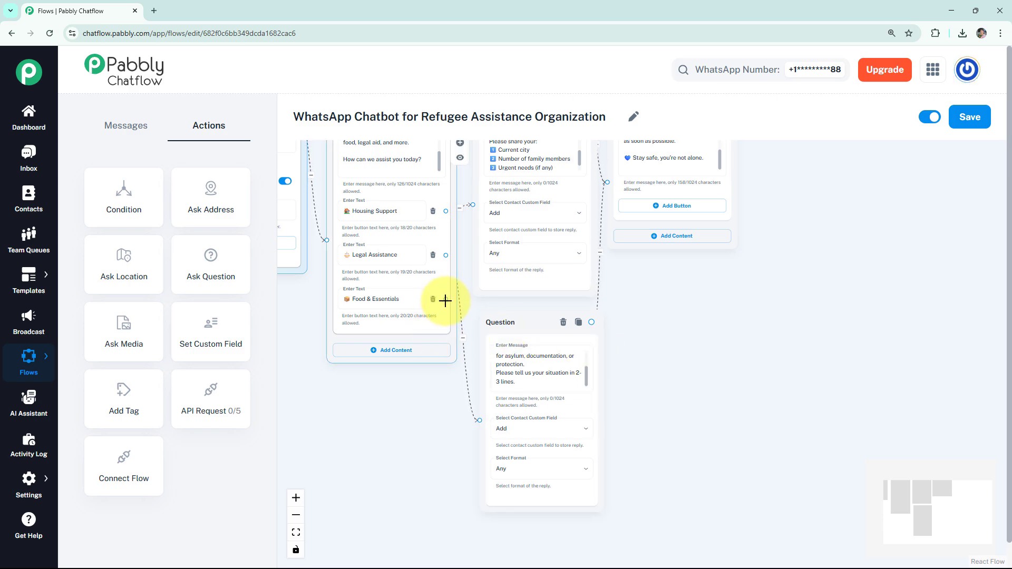
Step: Add a text-buttons Message node below the legal Question, connected to the Food & Essentials button
drag(446, 300, 448, 488)
drag(477, 542, 525, 446)
click(480, 460)
Step: Enter the Food & Essentials text about food, clothes and hygiene kits in the new Message node, and check its preview
click(519, 469)
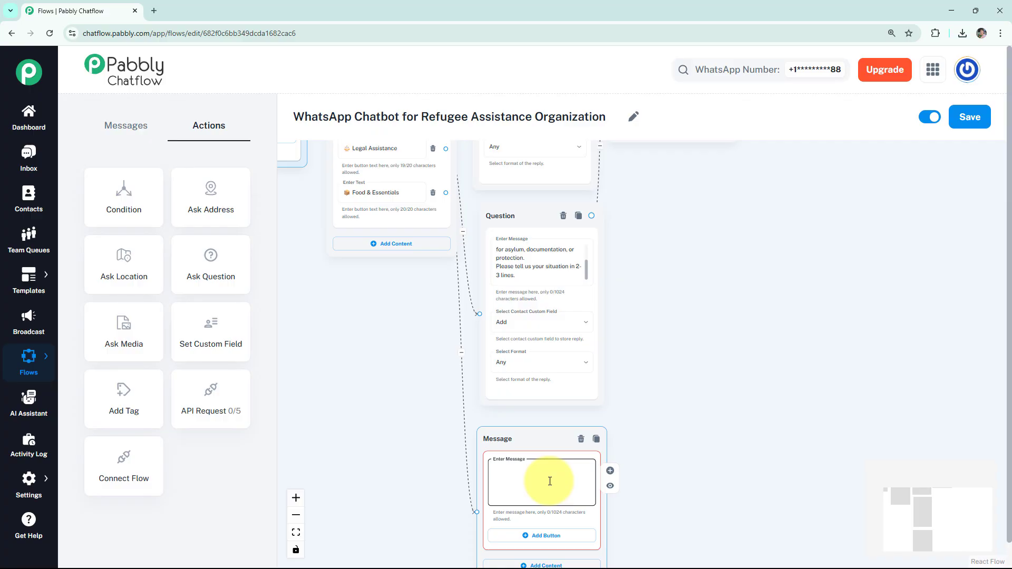
key(ctrl+v)
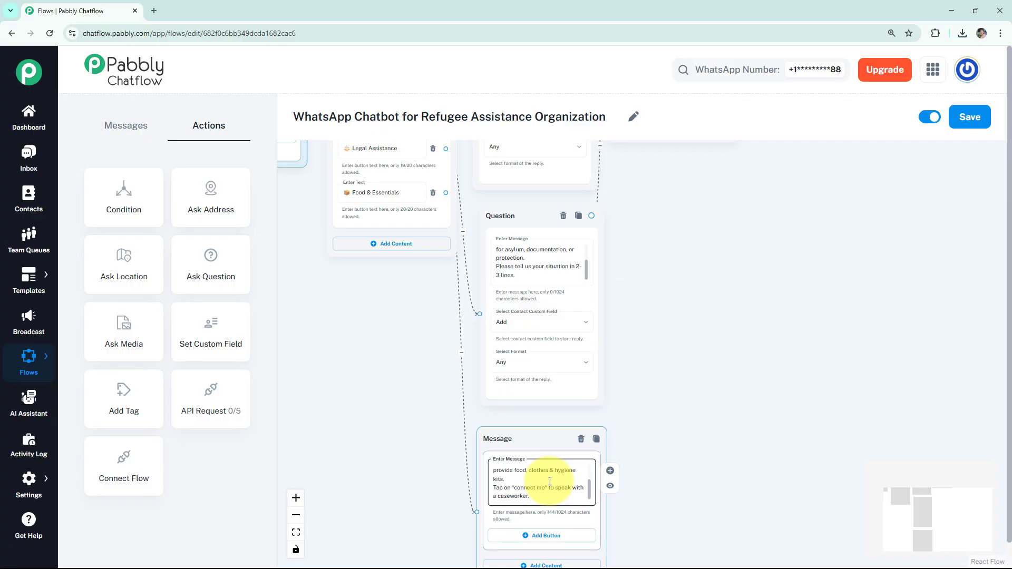
click(610, 485)
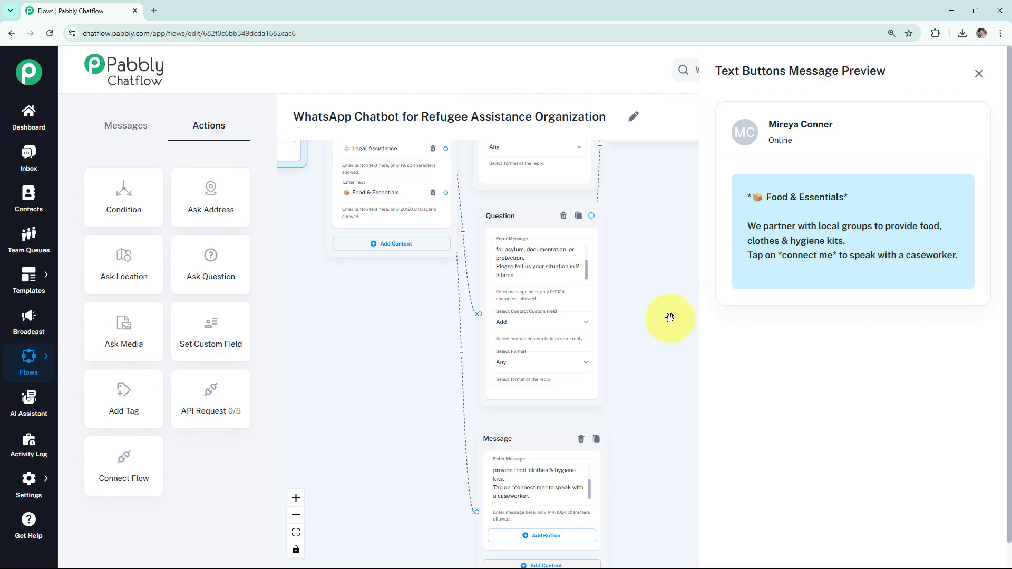
scroll(687, 287, down, 3)
click(979, 73)
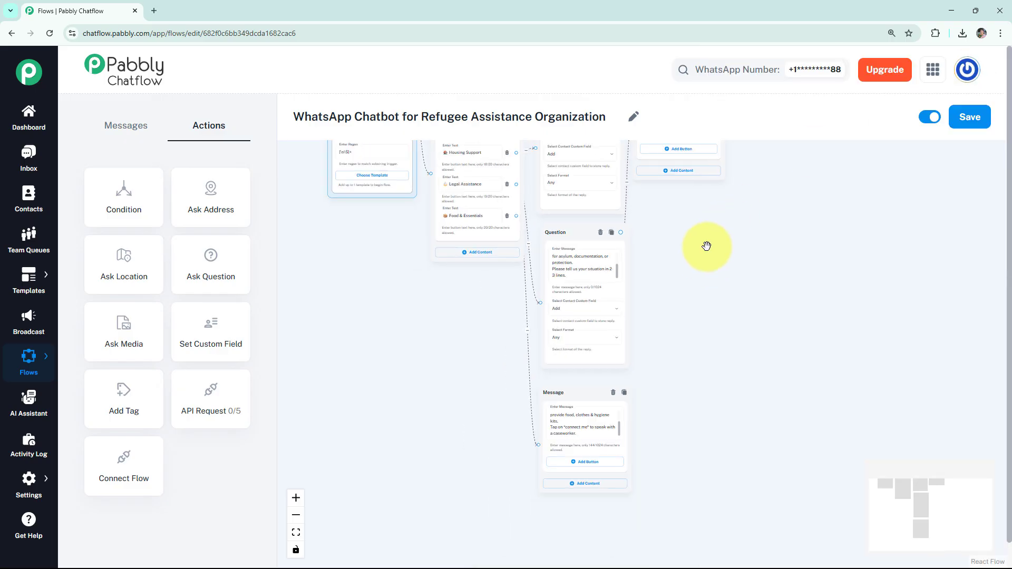
Step: Add a button labelled "Connect me!" to the Food & Essentials Message
scroll(706, 246, up, 2)
click(558, 505)
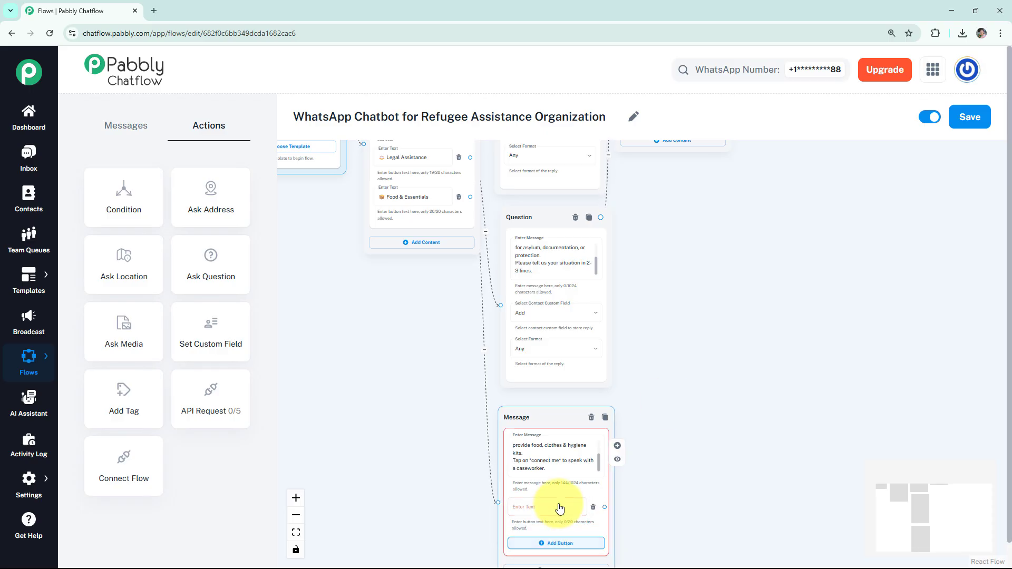
click(559, 508)
text(Connect me!)
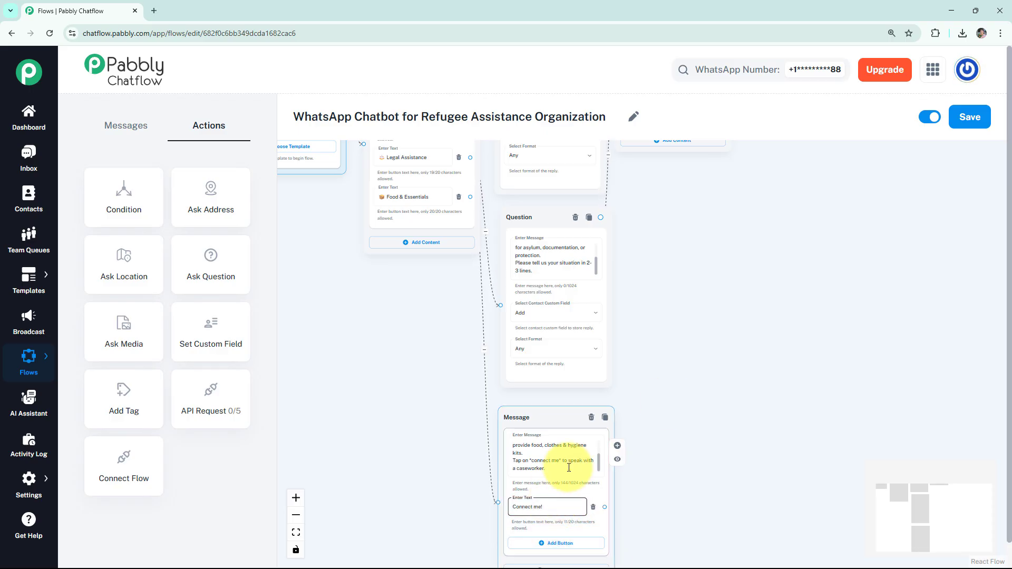
Step: Add a text-buttons Message node beside the Food & Essentials Message, connected to its "Connect me!" button
scroll(674, 362, up, 3)
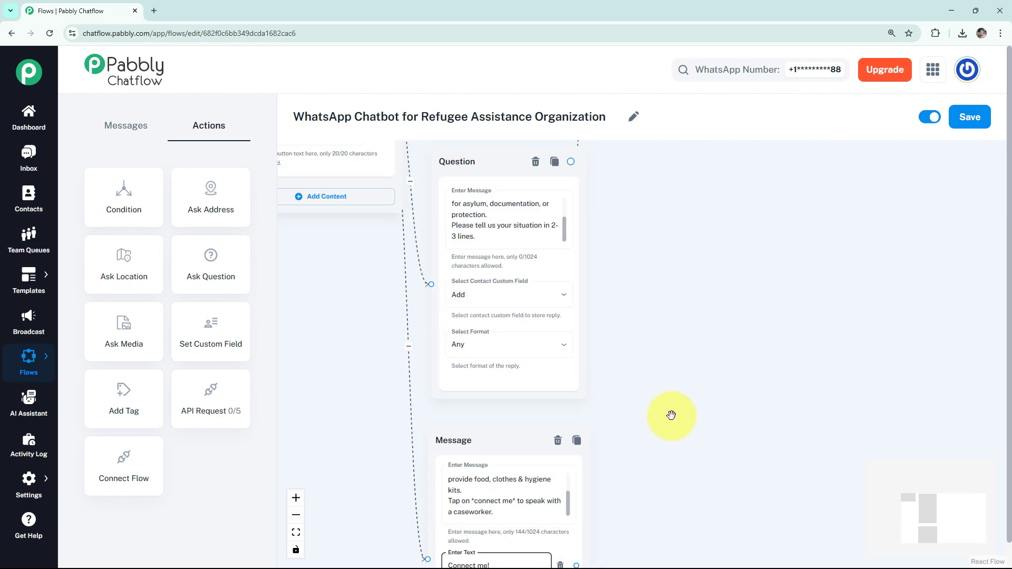
drag(671, 416, 651, 309)
drag(556, 461, 600, 332)
click(632, 350)
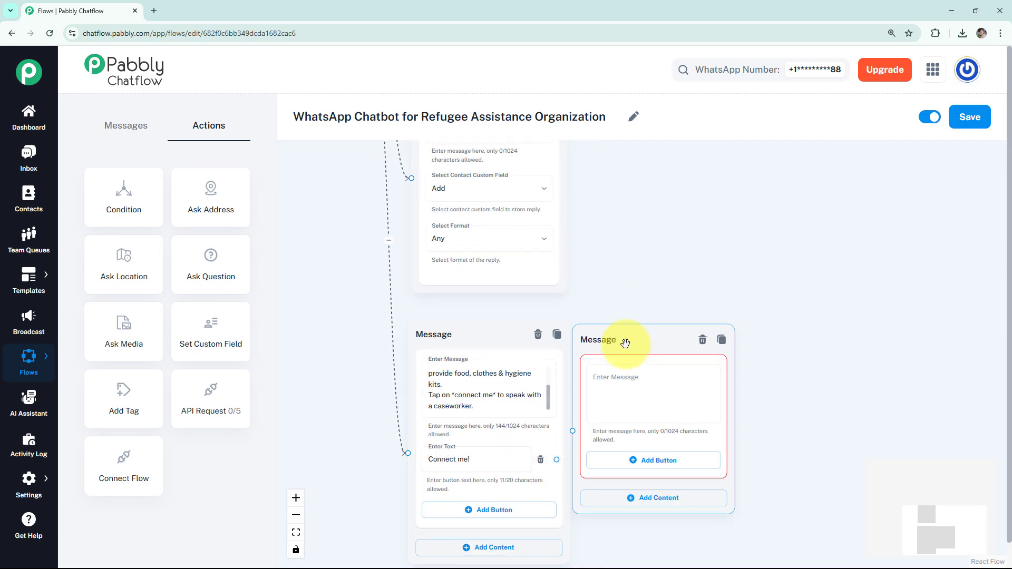
Step: Enter the "Connecting you to a Caseworker..." text with the emergency contact number in the new Message node, and check its preview
click(659, 395)
key(ctrl+v)
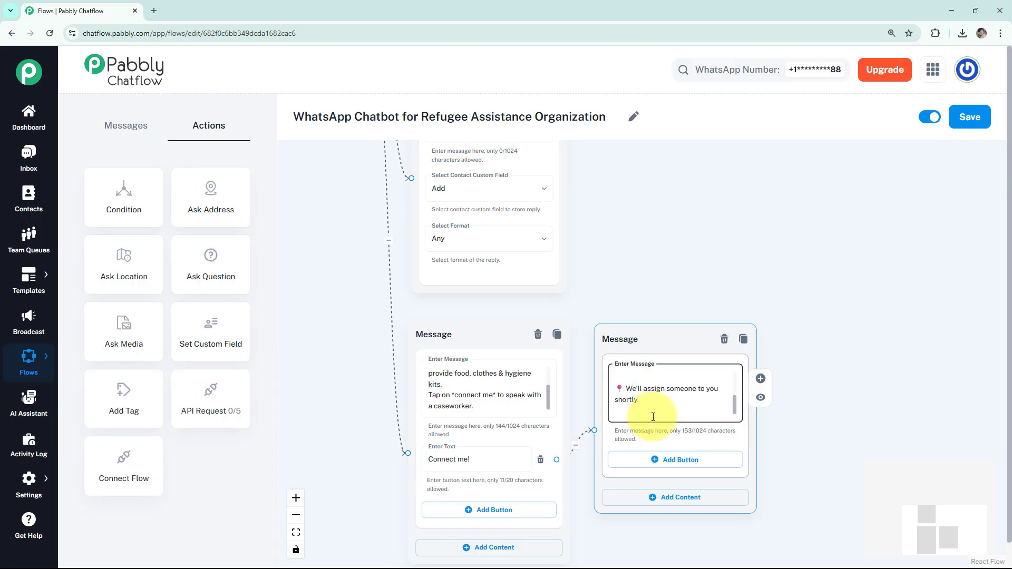
scroll(730, 409, down, 3)
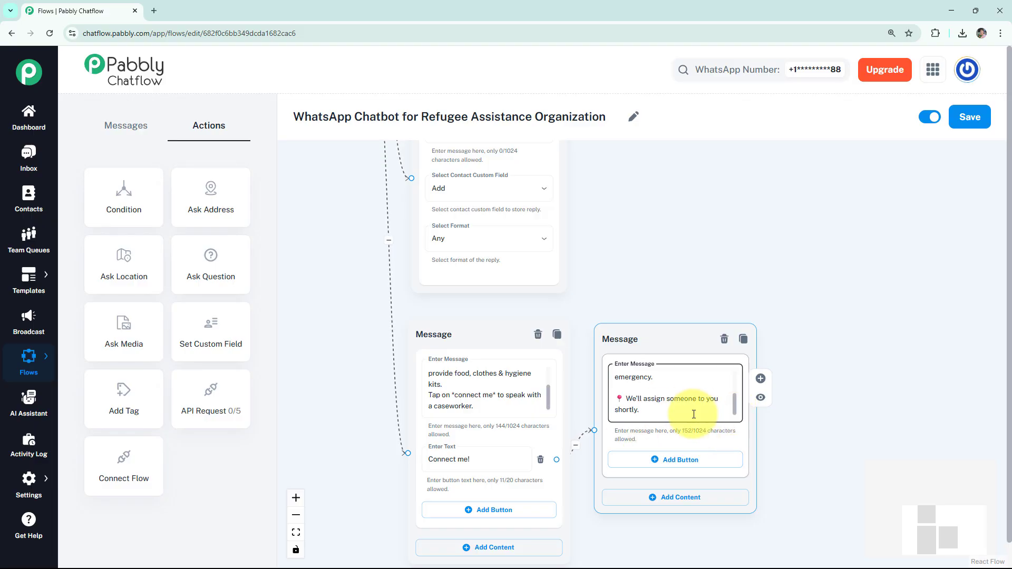
click(760, 397)
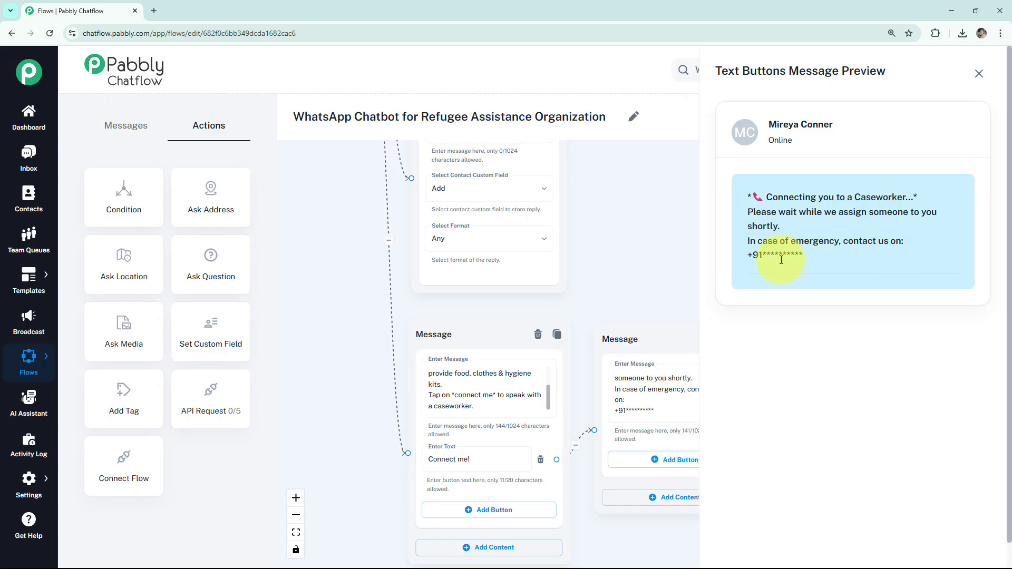
click(979, 74)
Step: Review the layout of the complete flow and save it
scroll(775, 260, down, 5)
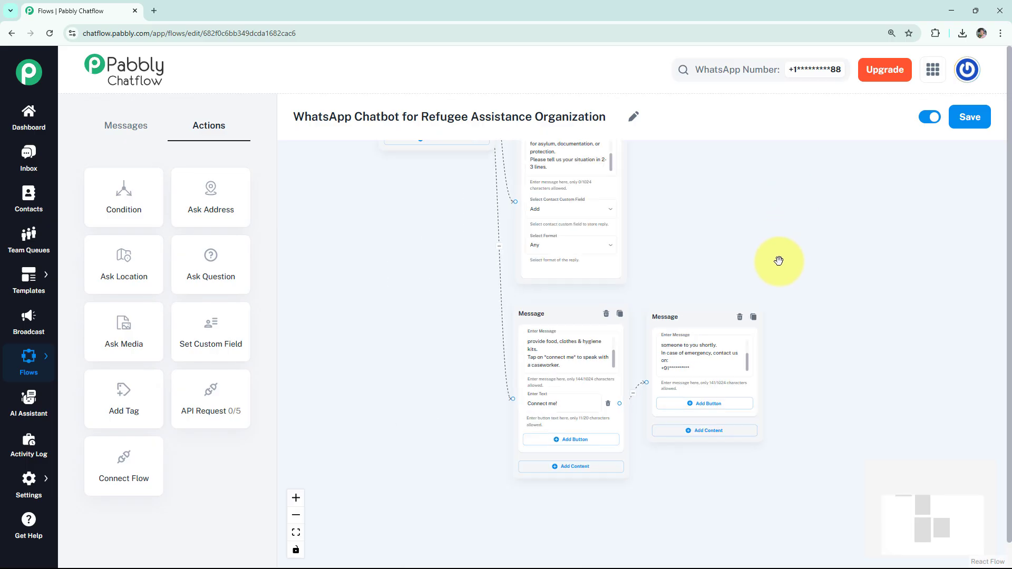
drag(715, 313, 690, 361)
scroll(701, 326, down, 1)
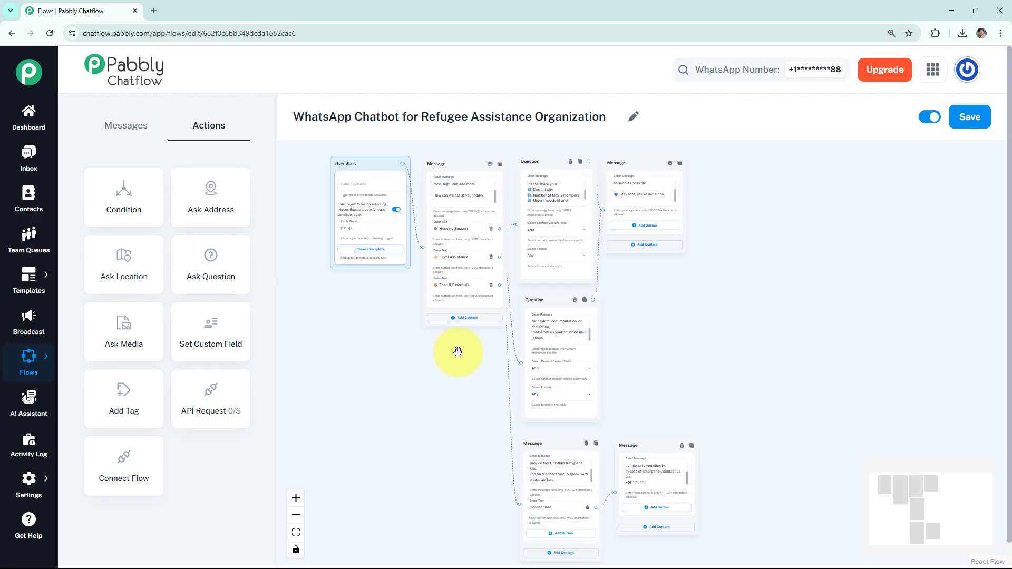
click(971, 129)
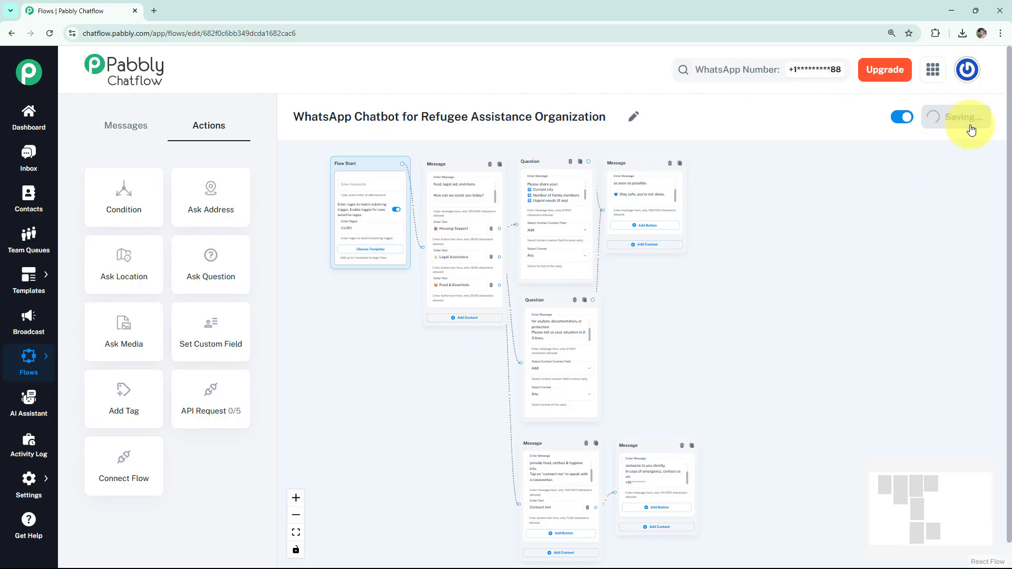